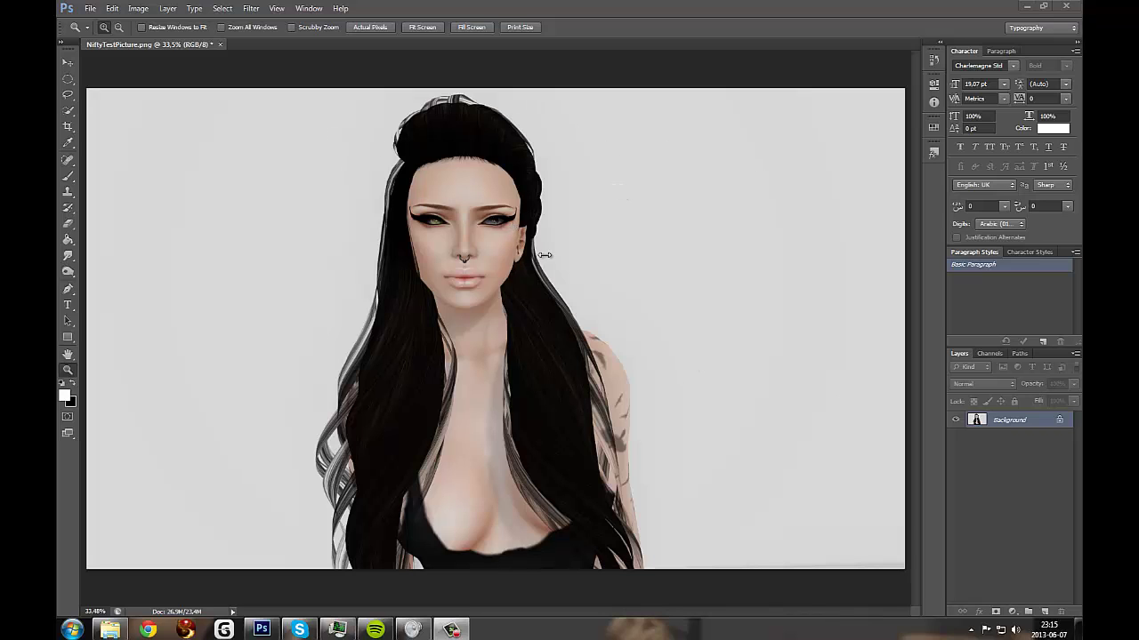
# Duplicate the Background layer as Background copy and bring up the Filter menu.
pyautogui.click(1017, 418)
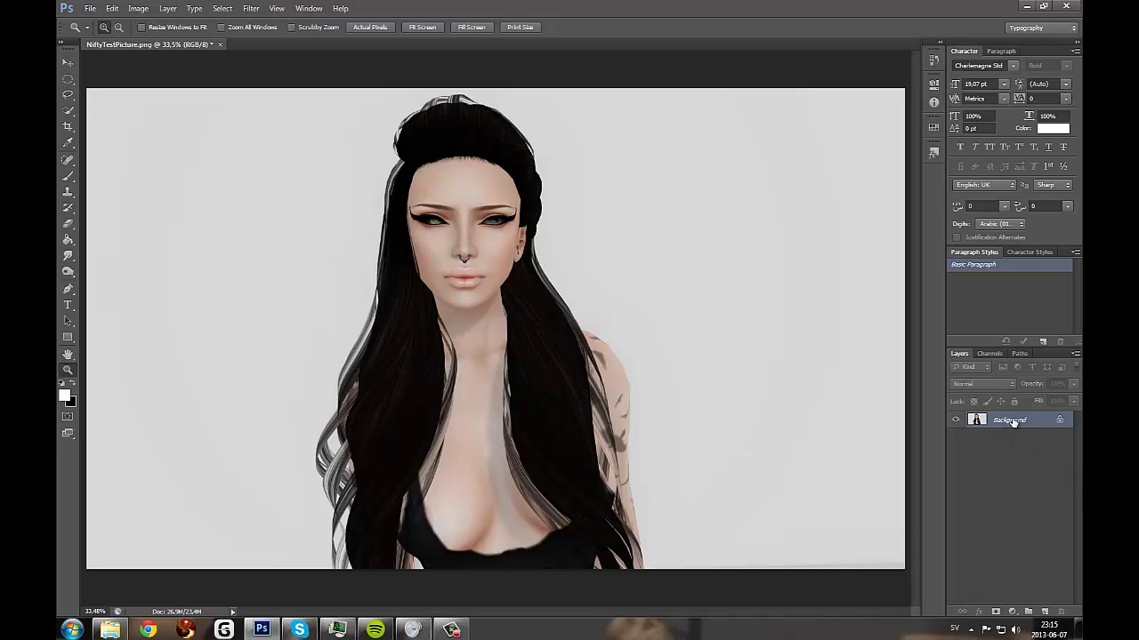
pyautogui.moveTo(1023, 420); pyautogui.dragTo(1045, 614)
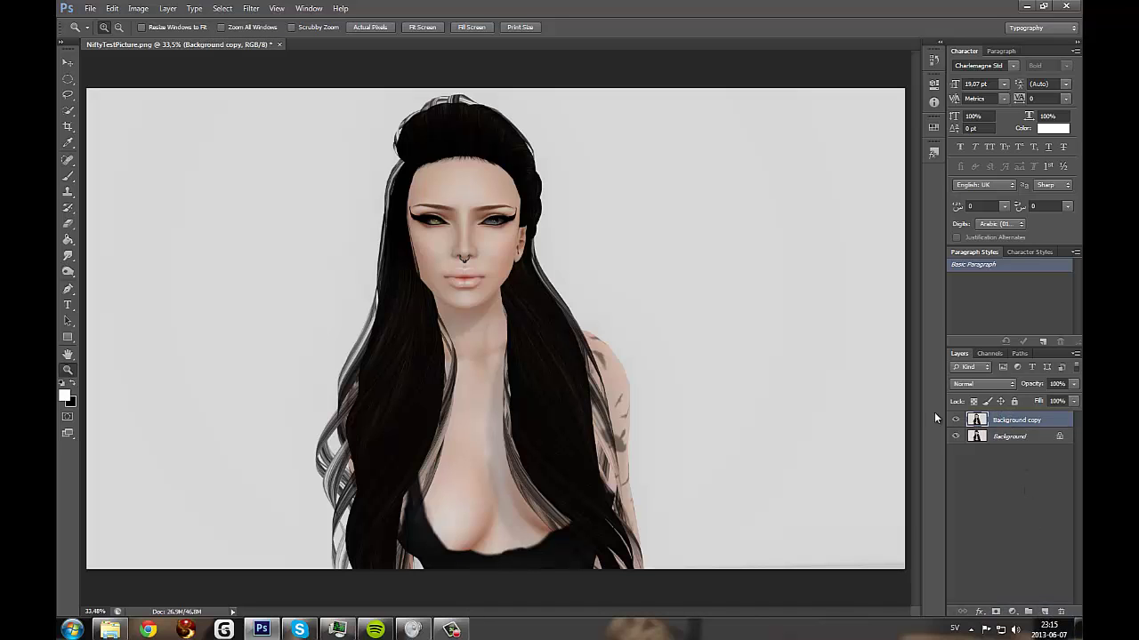
pyautogui.click(252, 8)
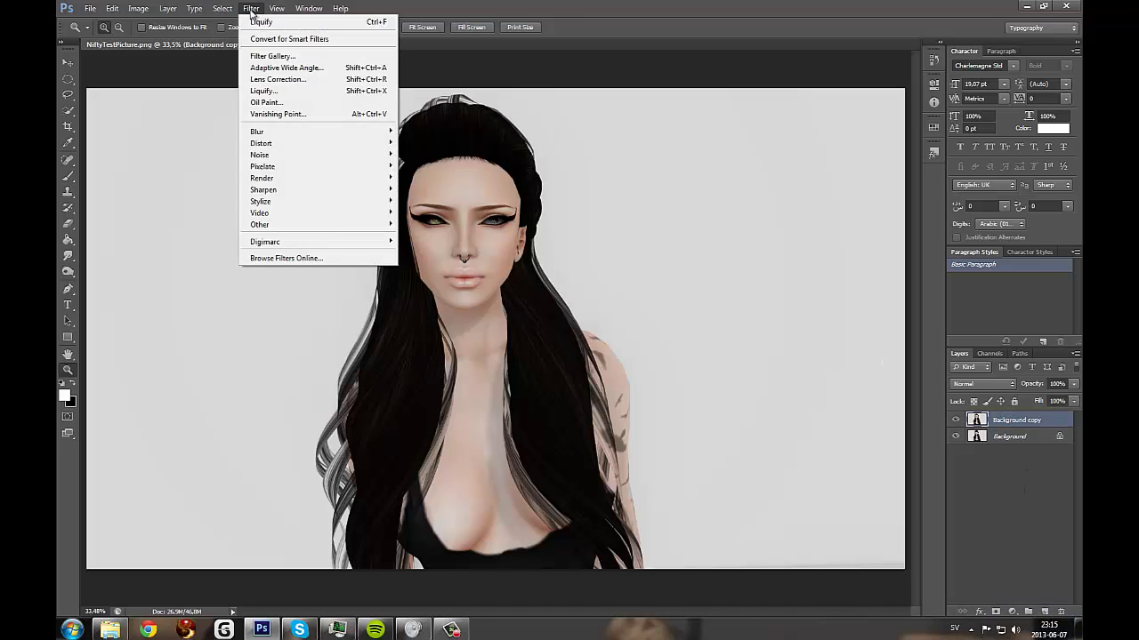
# Open Liquify on Background copy and magnify the face to 200%.
pyautogui.click(265, 91)
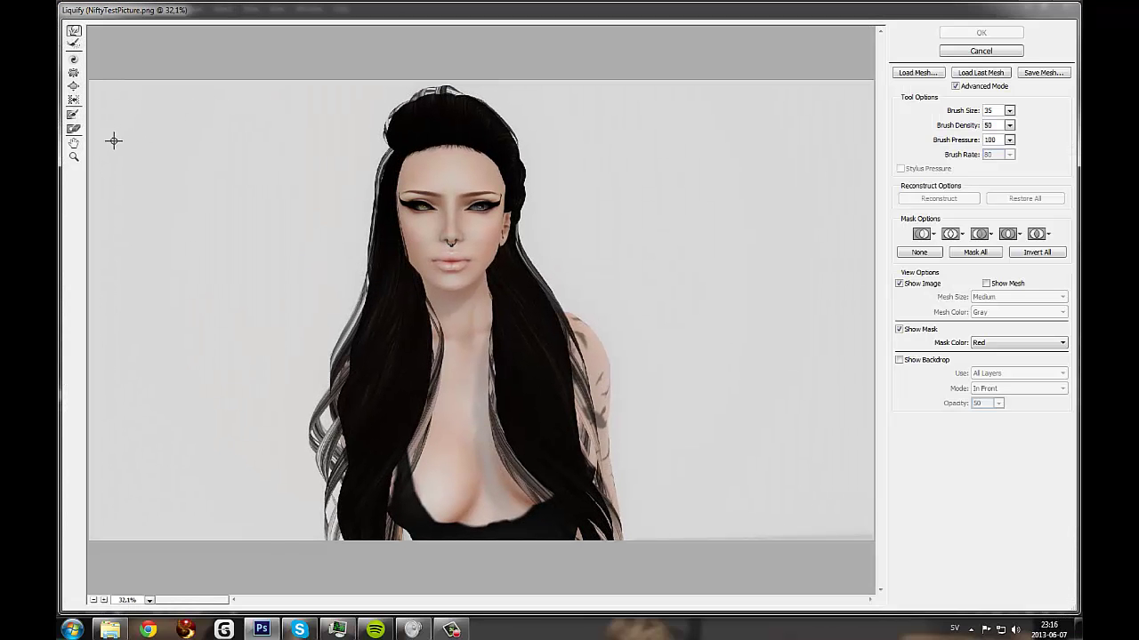
pyautogui.click(468, 236)
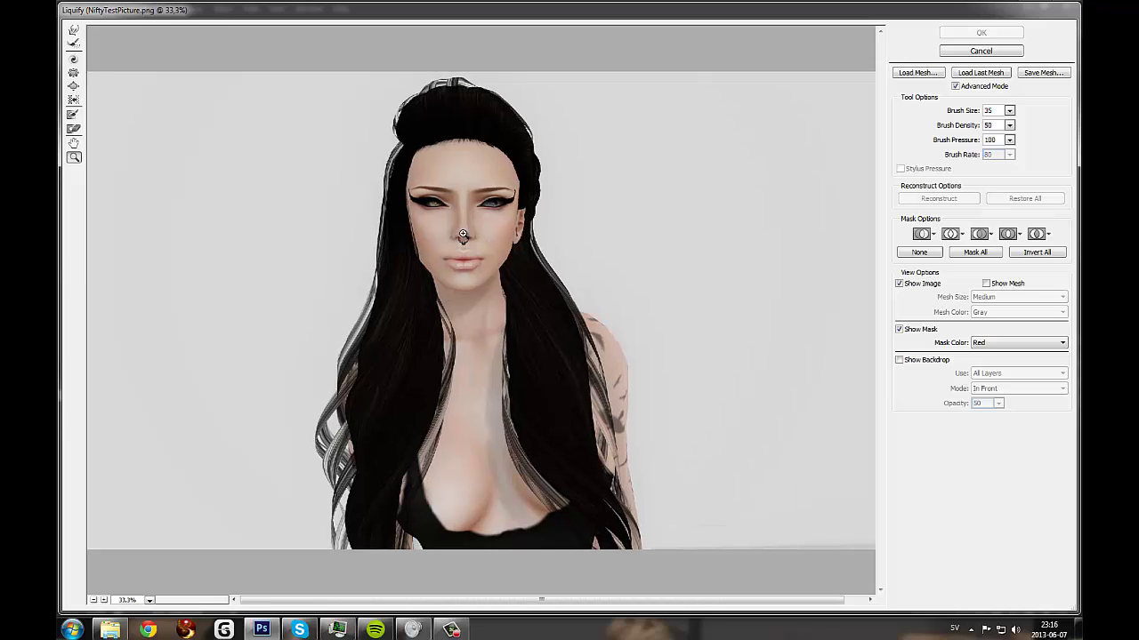
pyautogui.click(468, 231)
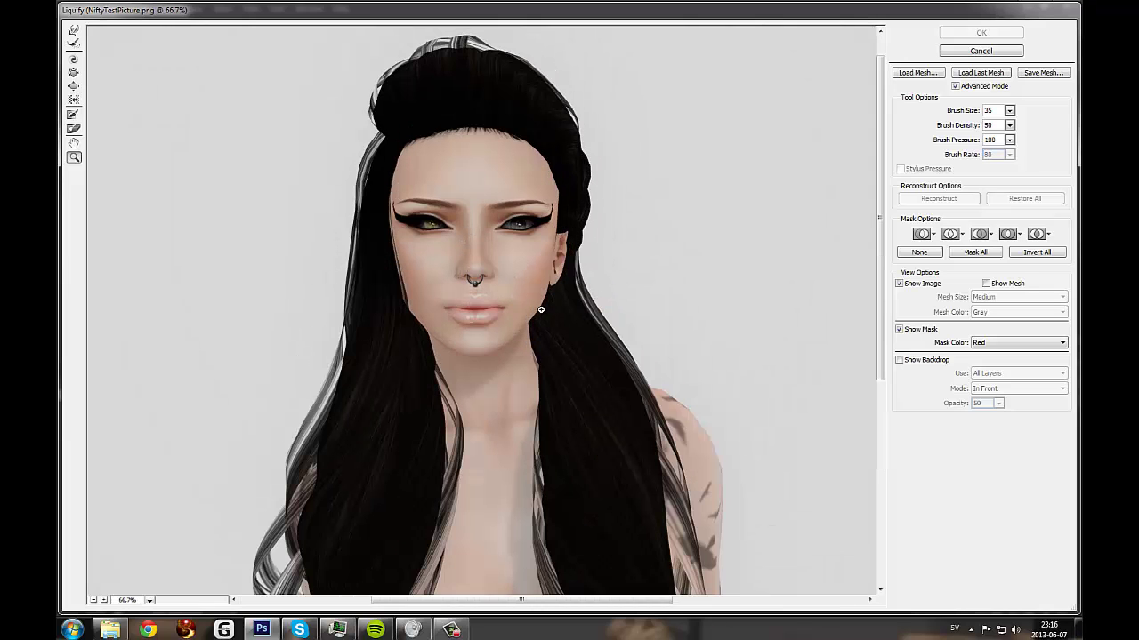
pyautogui.click(463, 264)
pyautogui.click(445, 305)
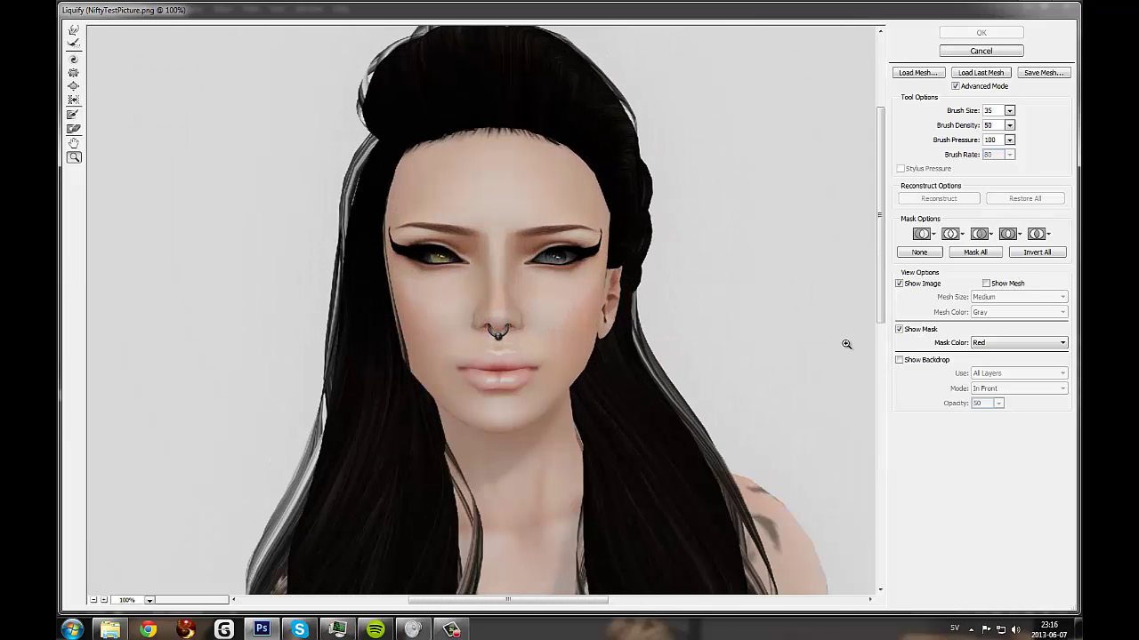
pyautogui.click(612, 324)
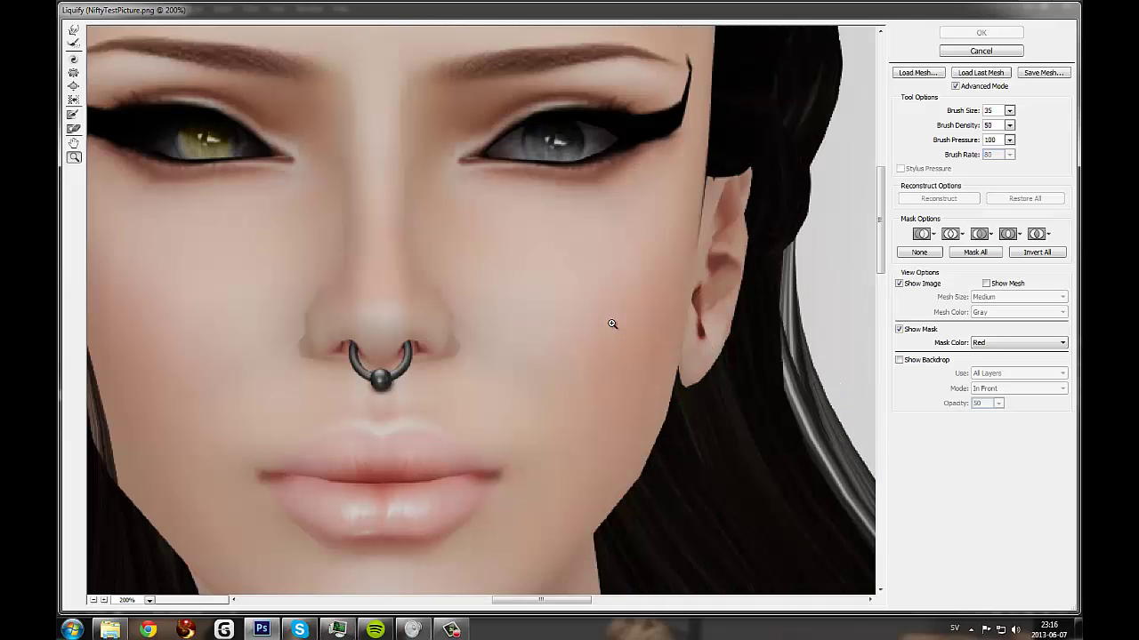
pyautogui.scroll(-3, 426, 449)
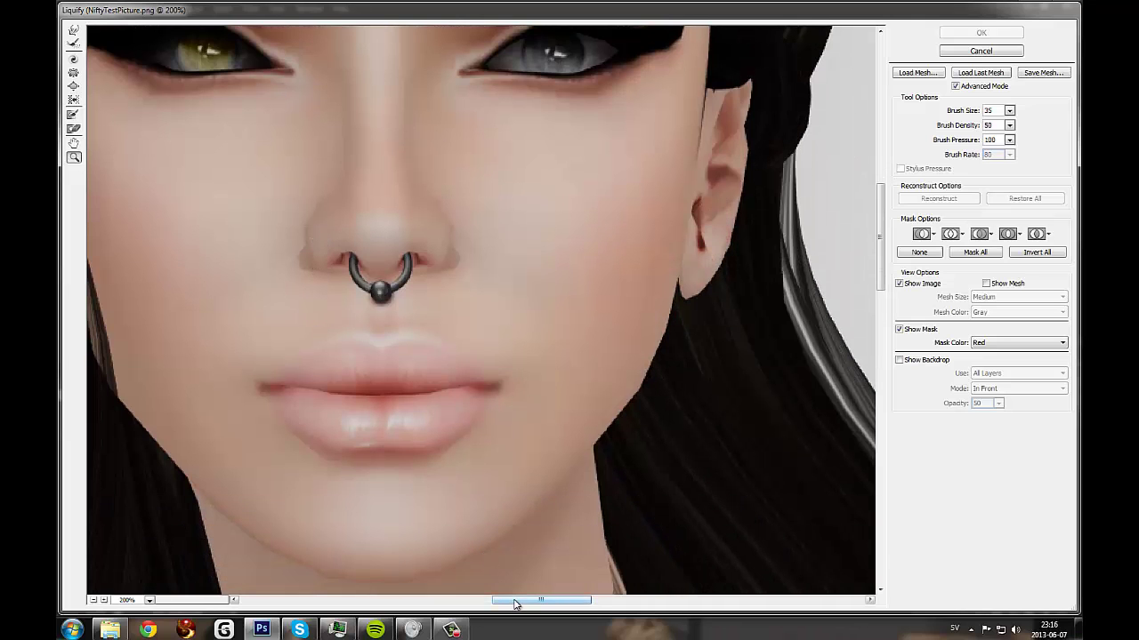
pyautogui.scroll(5, 402, 414)
pyautogui.hscroll(-2, 402, 414)
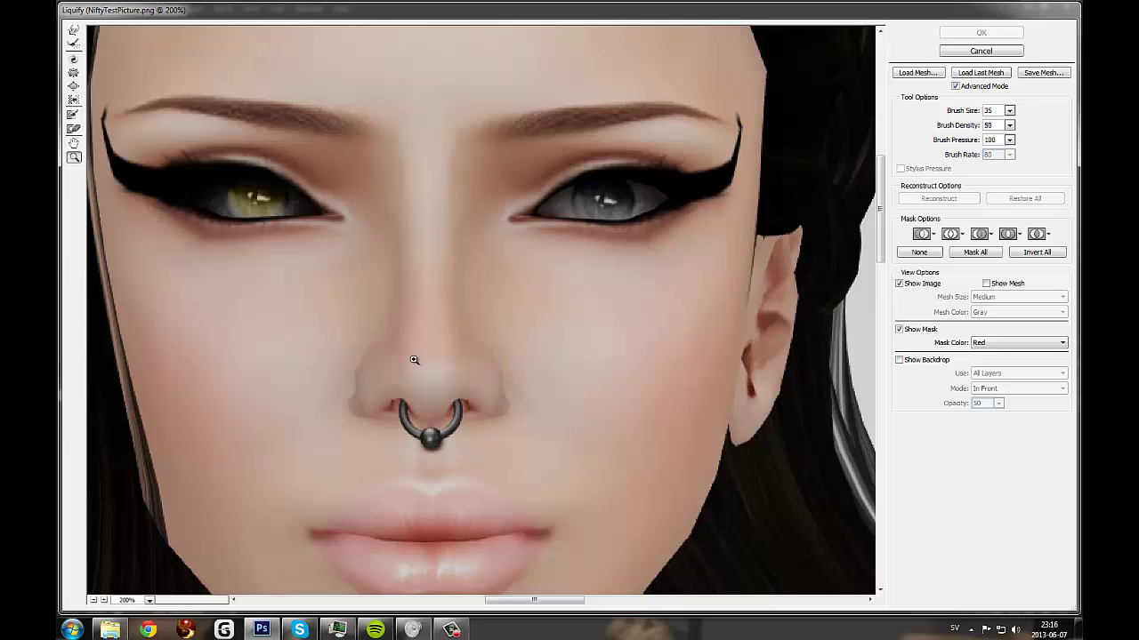
pyautogui.scroll(-6, 378, 330)
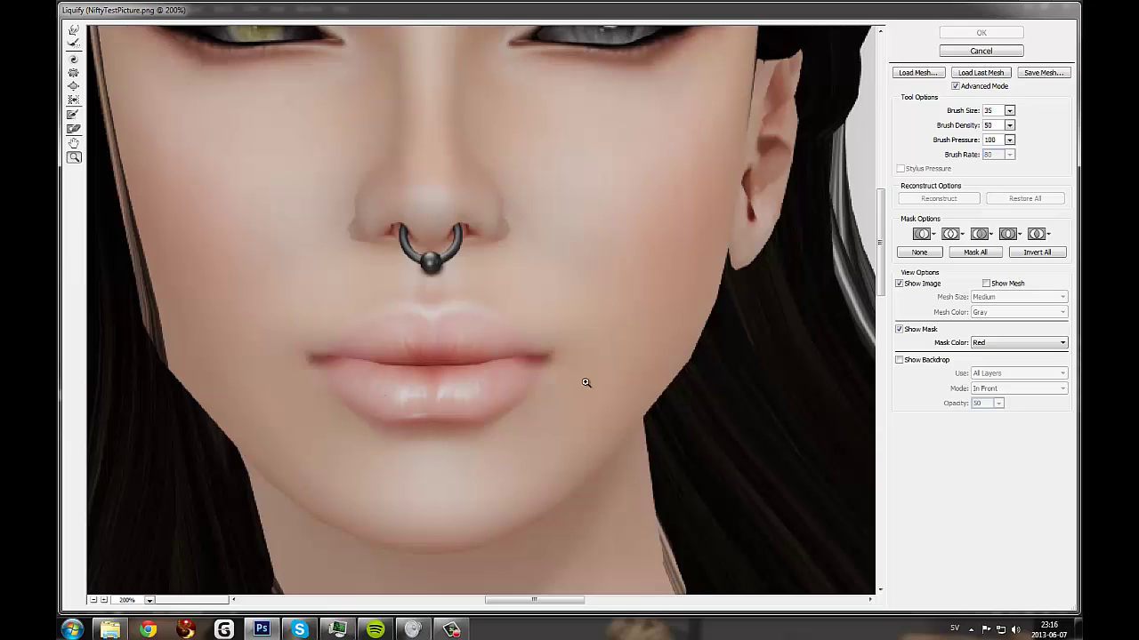
pyautogui.scroll(5, 717, 364)
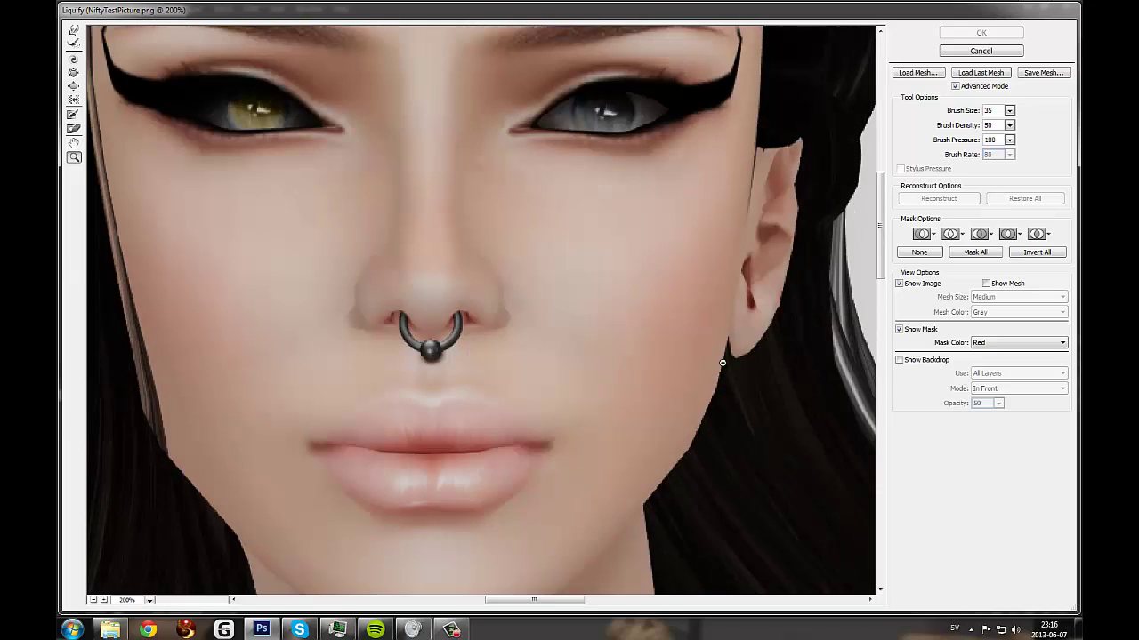
pyautogui.scroll(1, 234, 234)
pyautogui.scroll(-2, 303, 316)
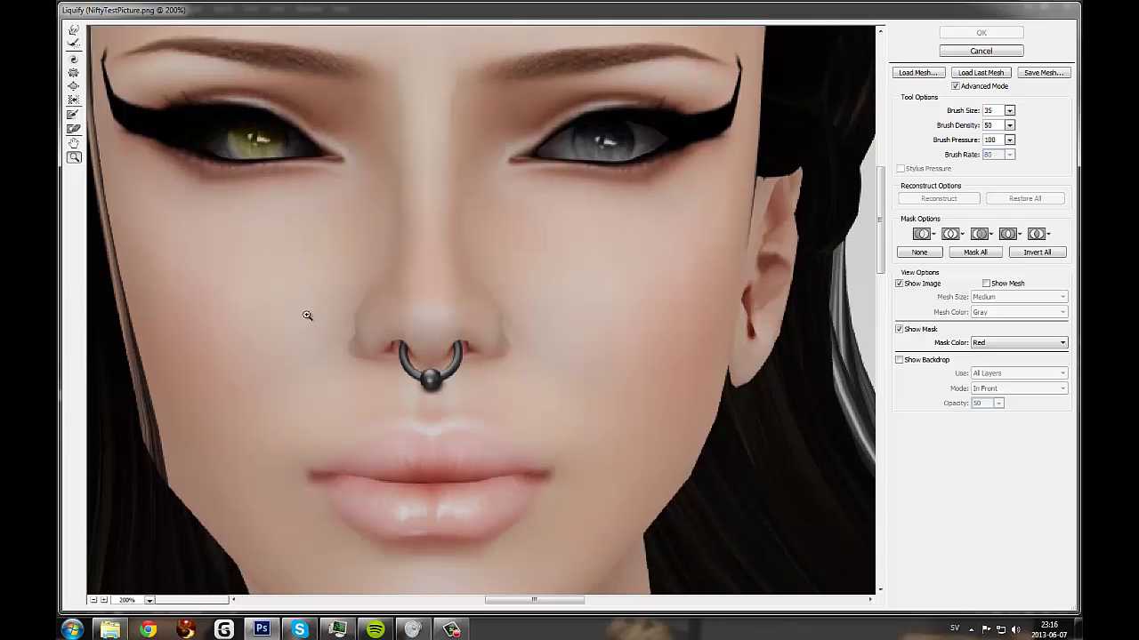
# Pinch the cheek beside the nose slightly inward with the Pucker tool.
pyautogui.click(74, 74)
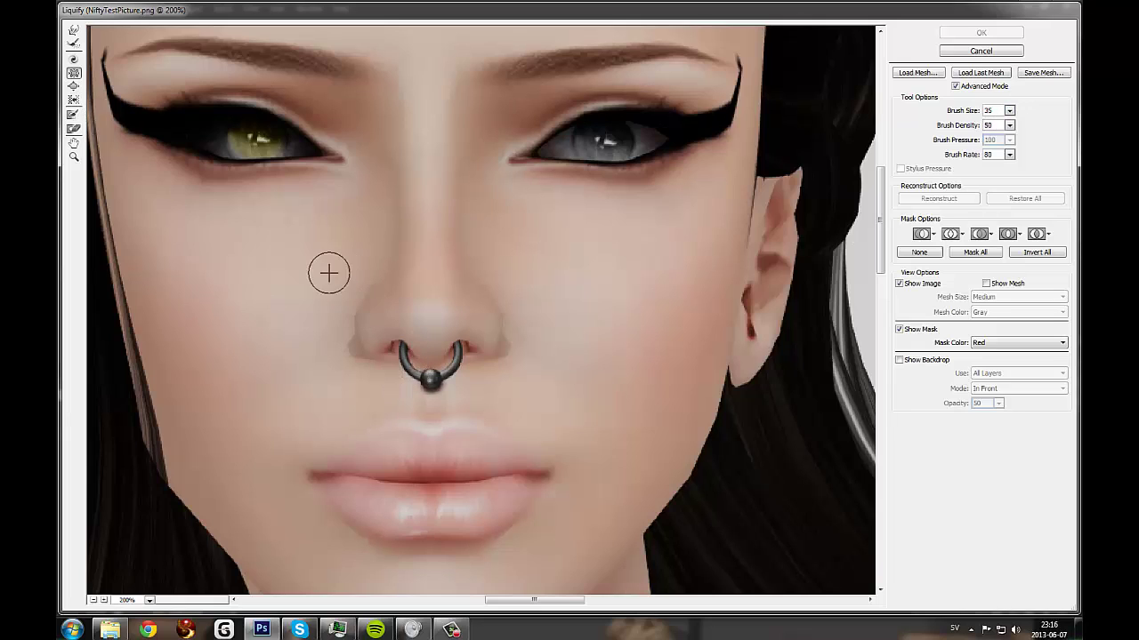
pyautogui.click(367, 288)
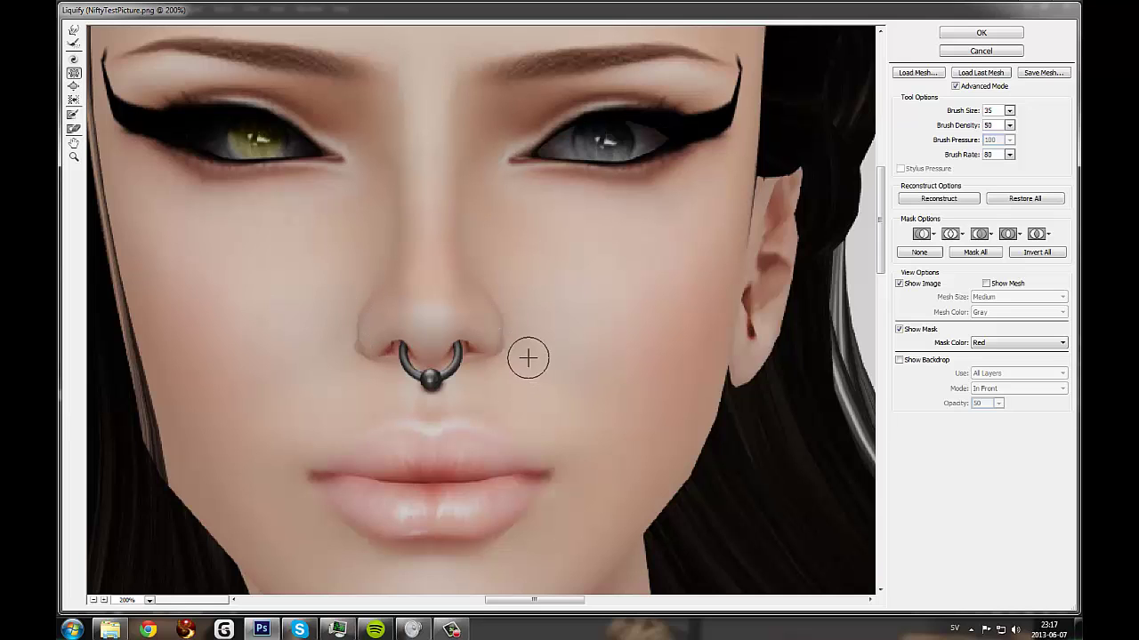
pyautogui.scroll(-2, 400, 306)
pyautogui.scroll(1, 400, 307)
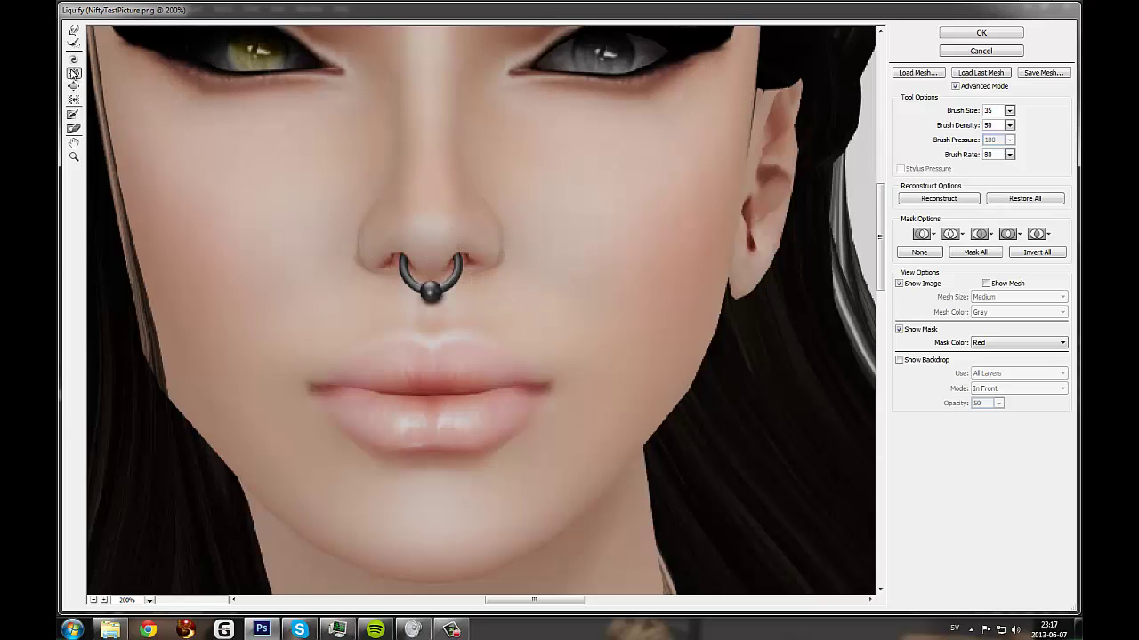
# Switch to Forward Warp and nudge the upper lip's centre slightly downward.
pyautogui.click(74, 33)
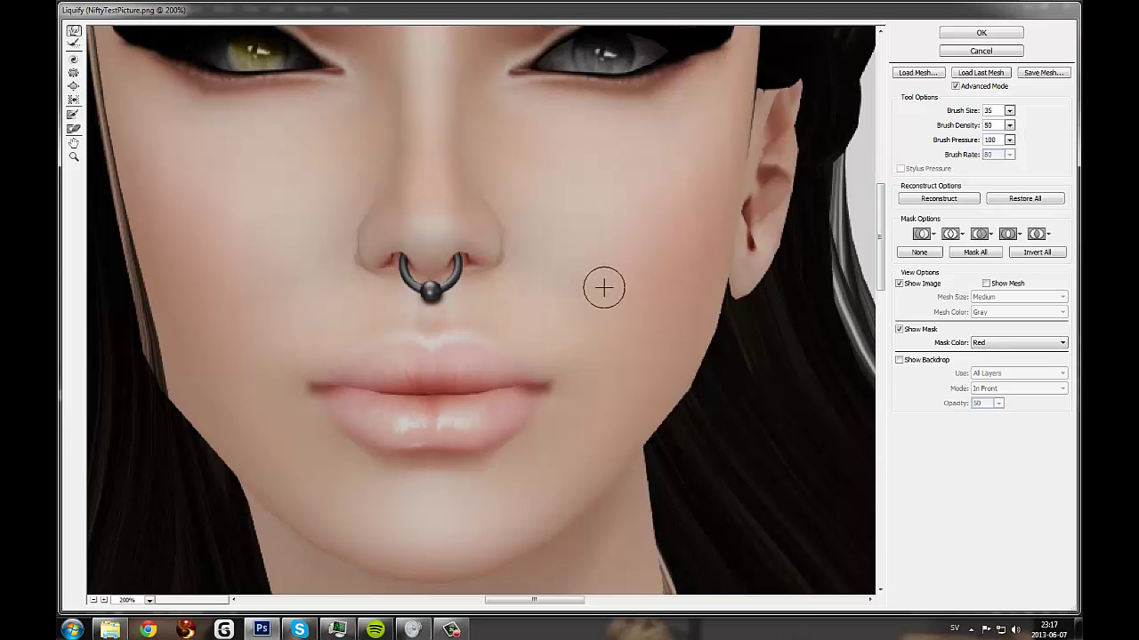
pyautogui.scroll(-2, 455, 347)
pyautogui.scroll(-1, 452, 351)
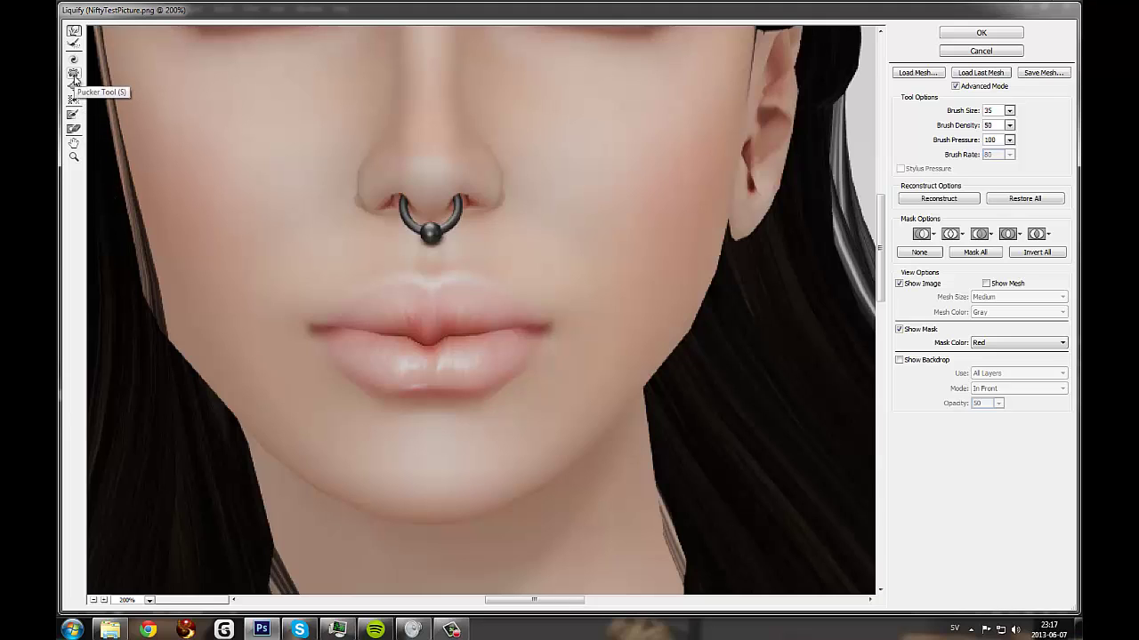
# Pinch along the bottom edge of the lower lip with the Pucker tool.
pyautogui.click(74, 75)
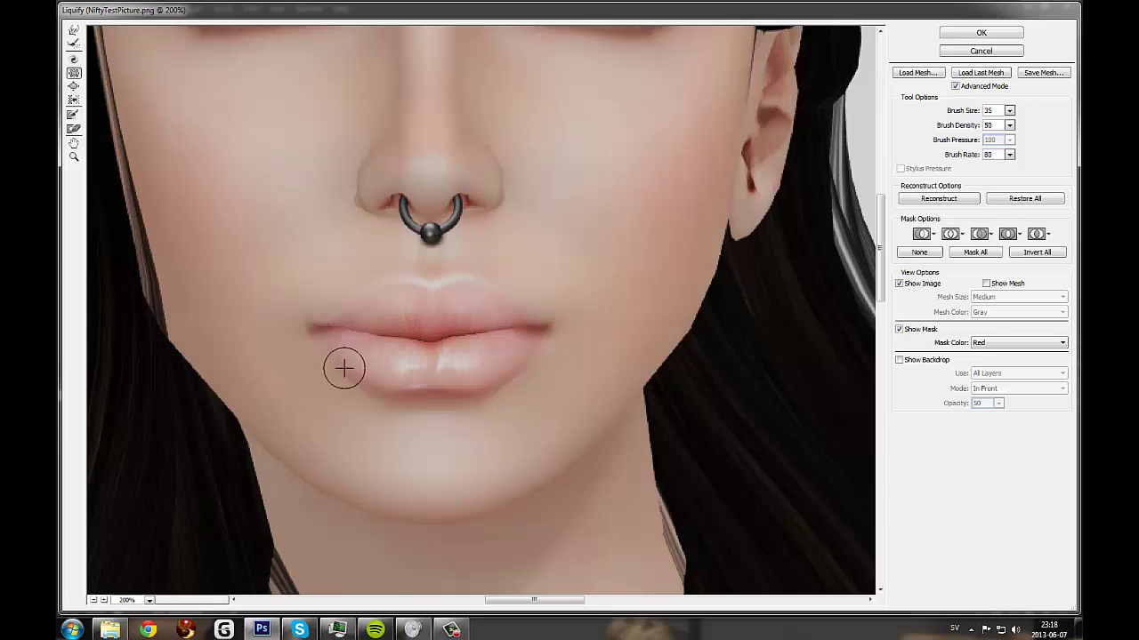
pyautogui.moveTo(384, 396)
pyautogui.mouseDown()
pyautogui.moveTo(436, 381)
pyautogui.moveTo(481, 400)
pyautogui.moveTo(543, 338)
pyautogui.mouseUp()
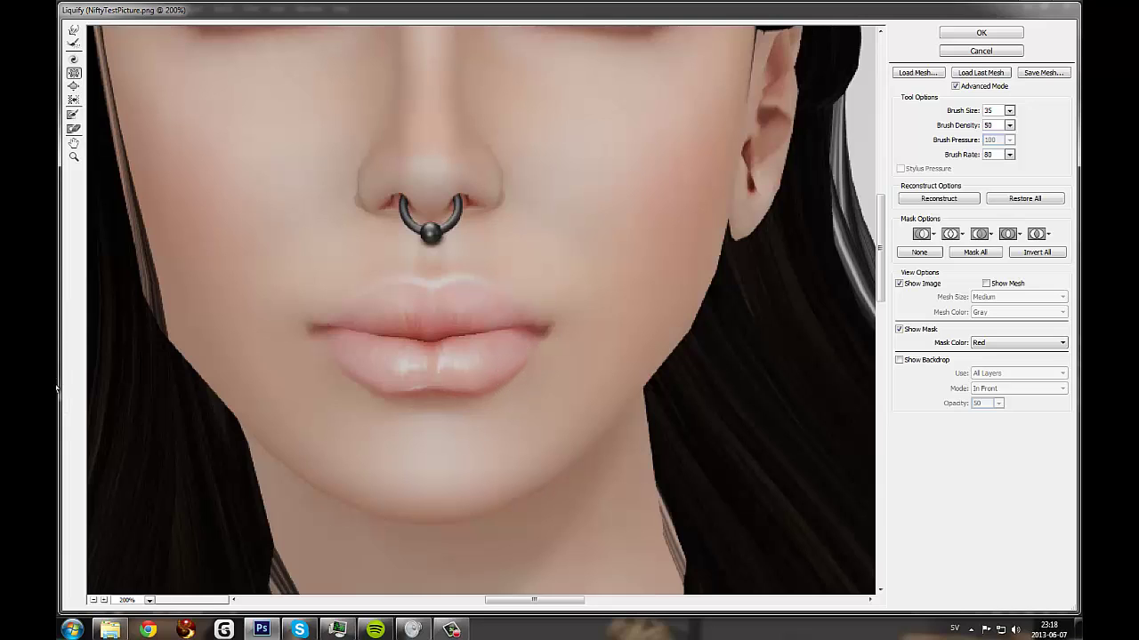
# Set the Liquify preview zoom to 100% from the zoom-level list.
pyautogui.click(76, 157)
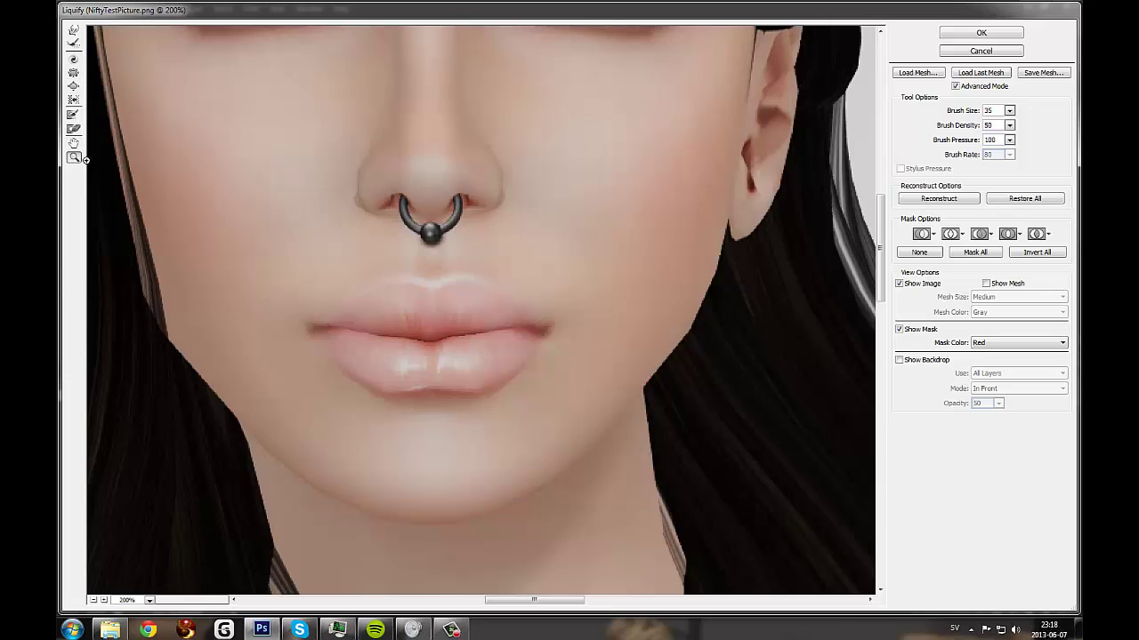
pyautogui.rightClick(443, 256)
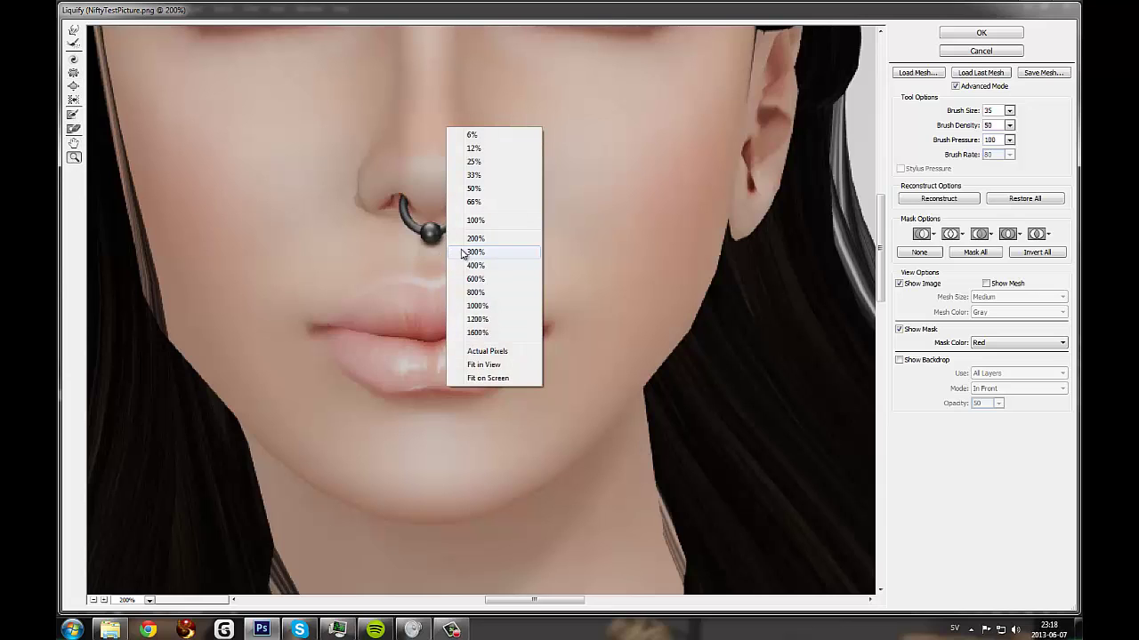
pyautogui.click(503, 222)
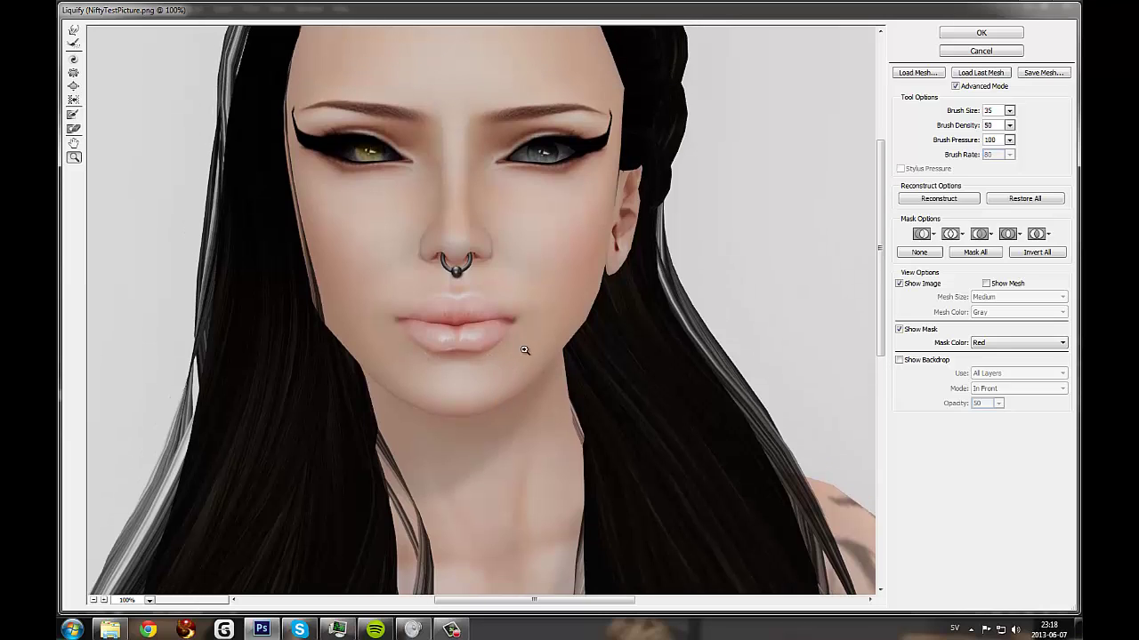
# Zoom to 300% and smooth the bump where the forehead meets the hair.
pyautogui.click(594, 331)
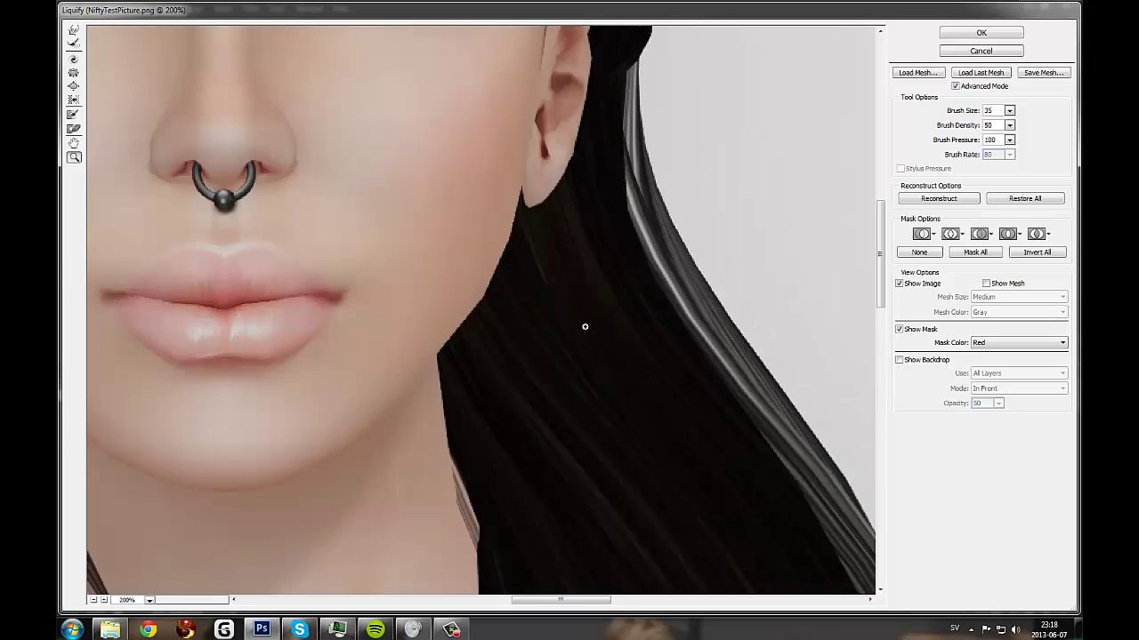
pyautogui.click(501, 317)
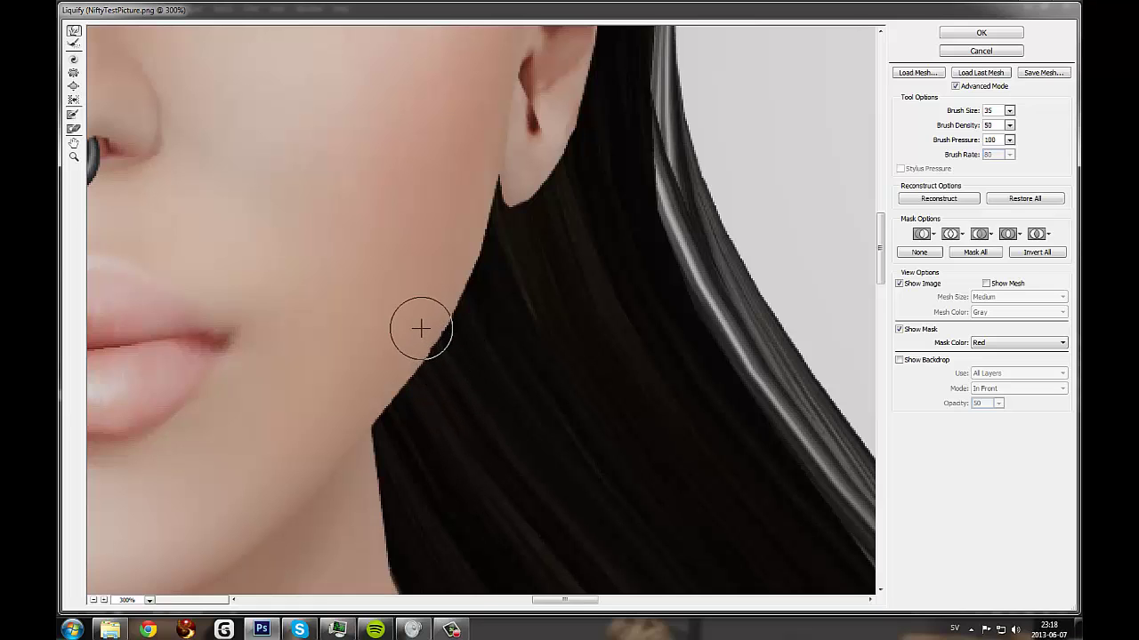
pyautogui.scroll(3, 449, 382)
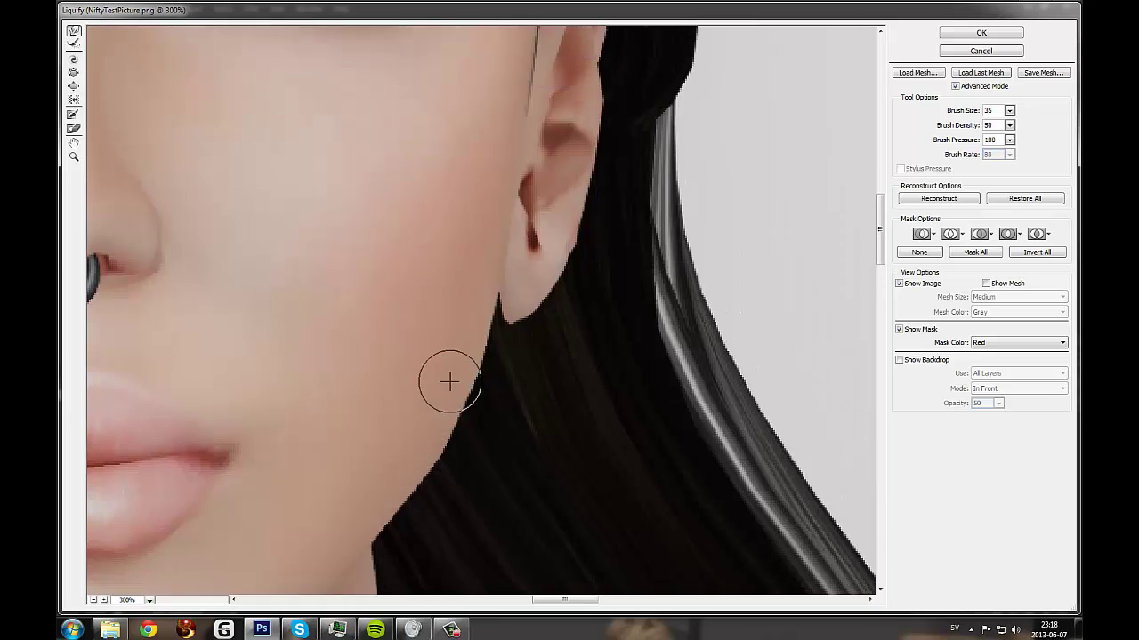
pyautogui.scroll(3, 449, 383)
pyautogui.scroll(3, 515, 401)
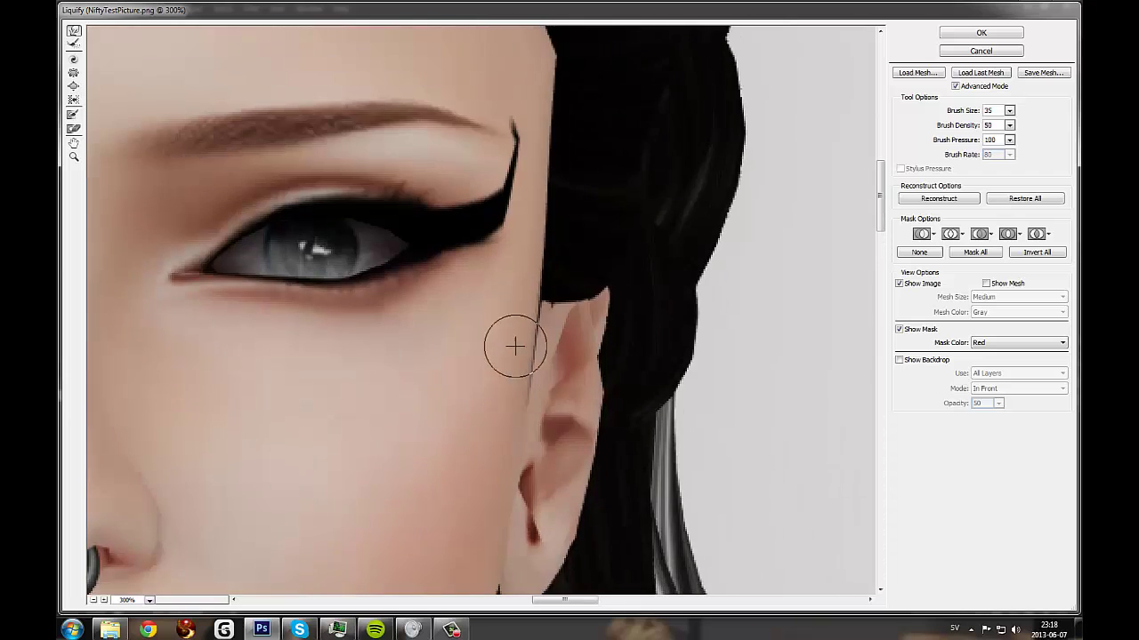
pyautogui.scroll(3, 516, 346)
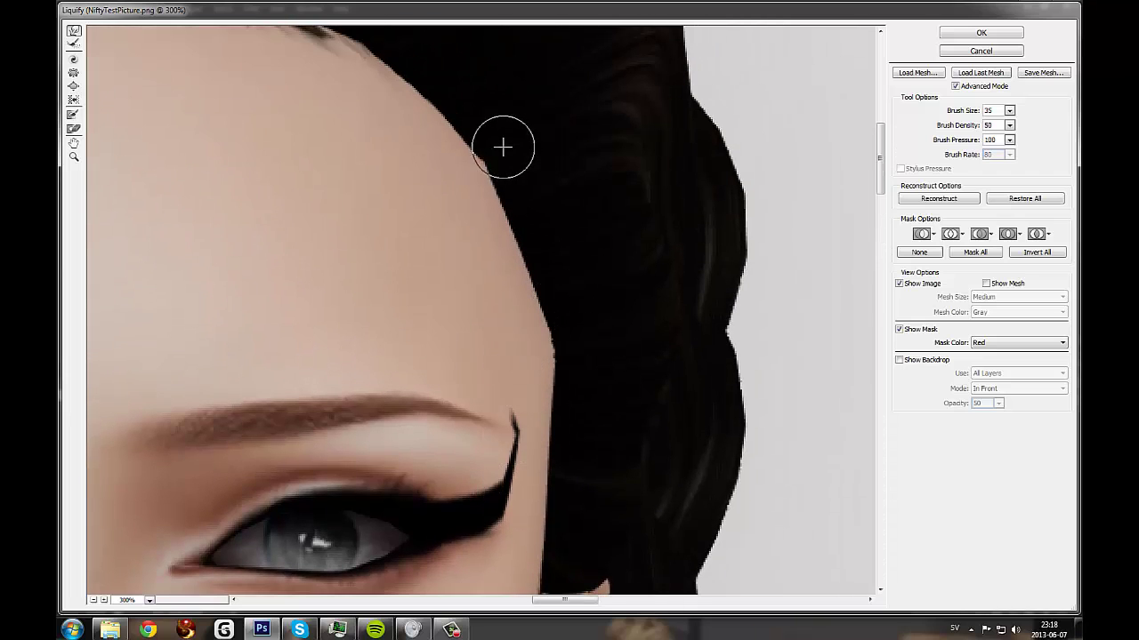
pyautogui.moveTo(503, 147); pyautogui.dragTo(498, 155)
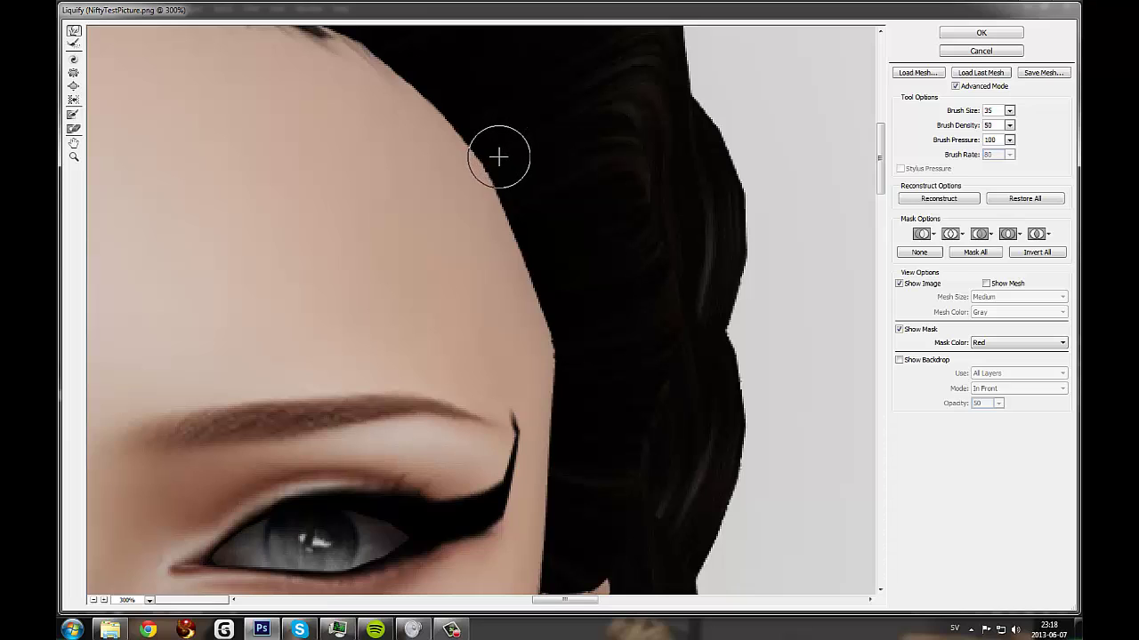
# Reset the preview to 100%, then zoom in closely on the shoulder.
pyautogui.click(74, 156)
pyautogui.rightClick(260, 204)
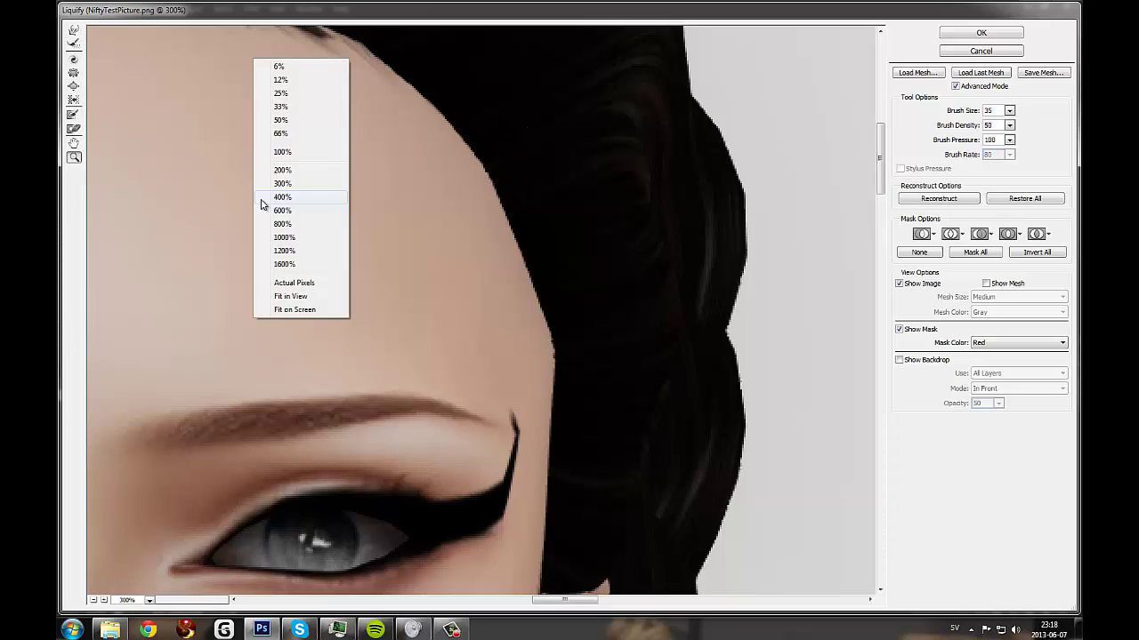
pyautogui.click(282, 151)
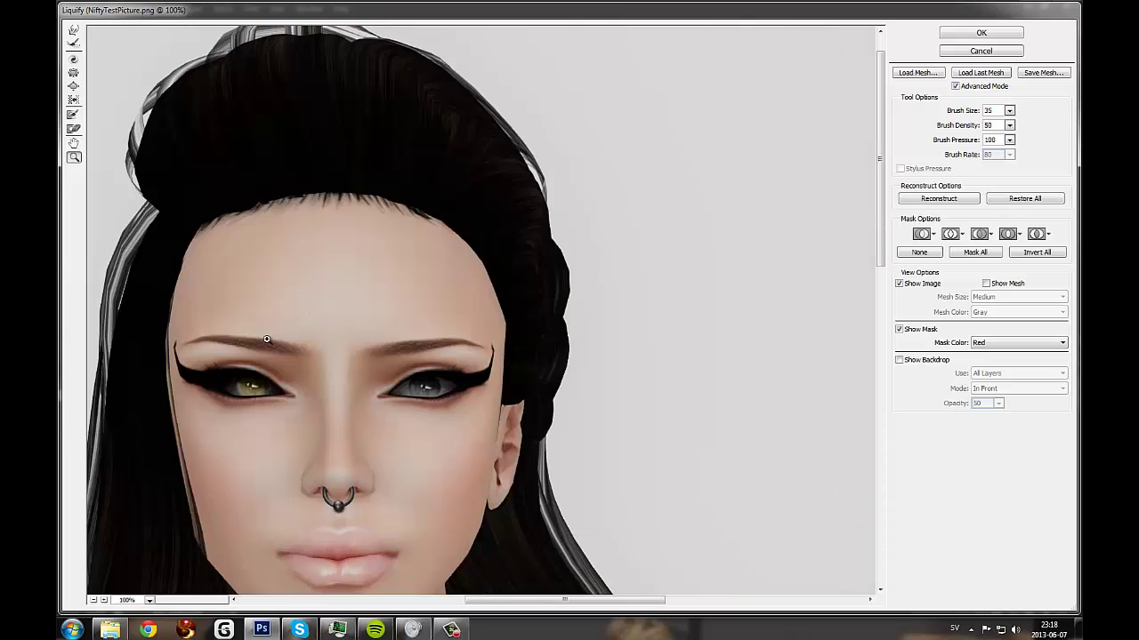
pyautogui.scroll(-5, 251, 267)
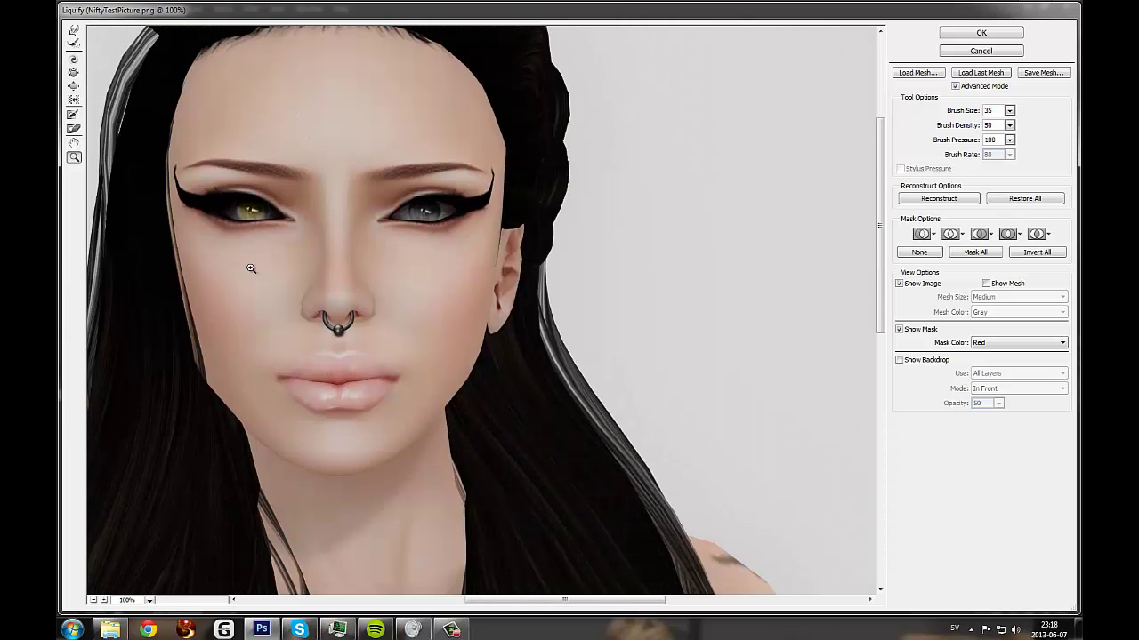
pyautogui.scroll(-3, 250, 268)
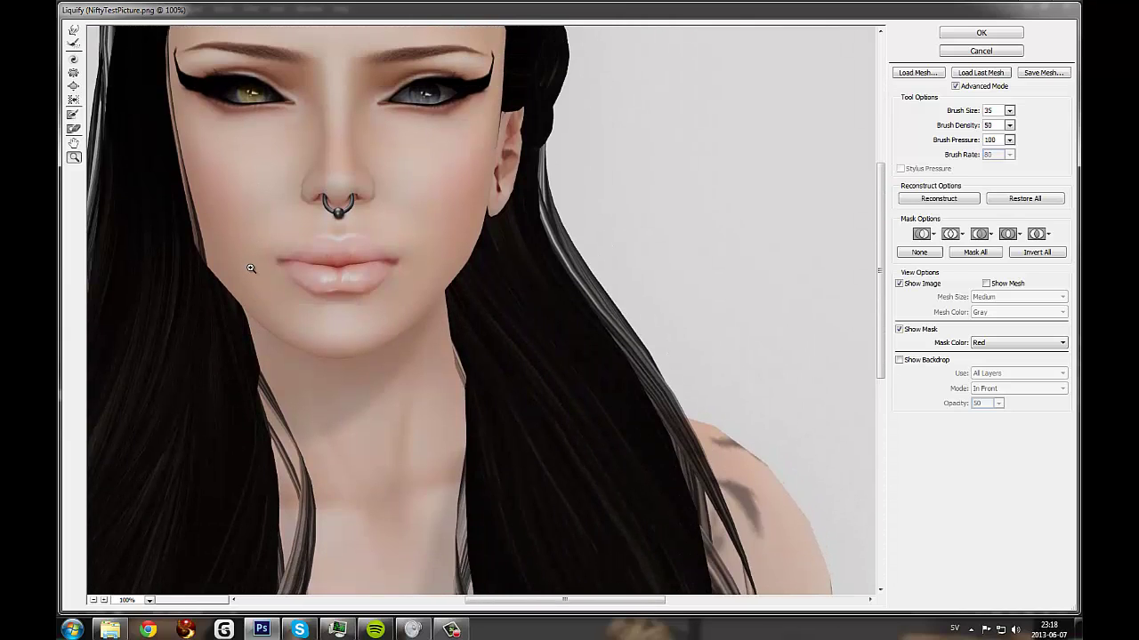
pyautogui.scroll(-5, 809, 392)
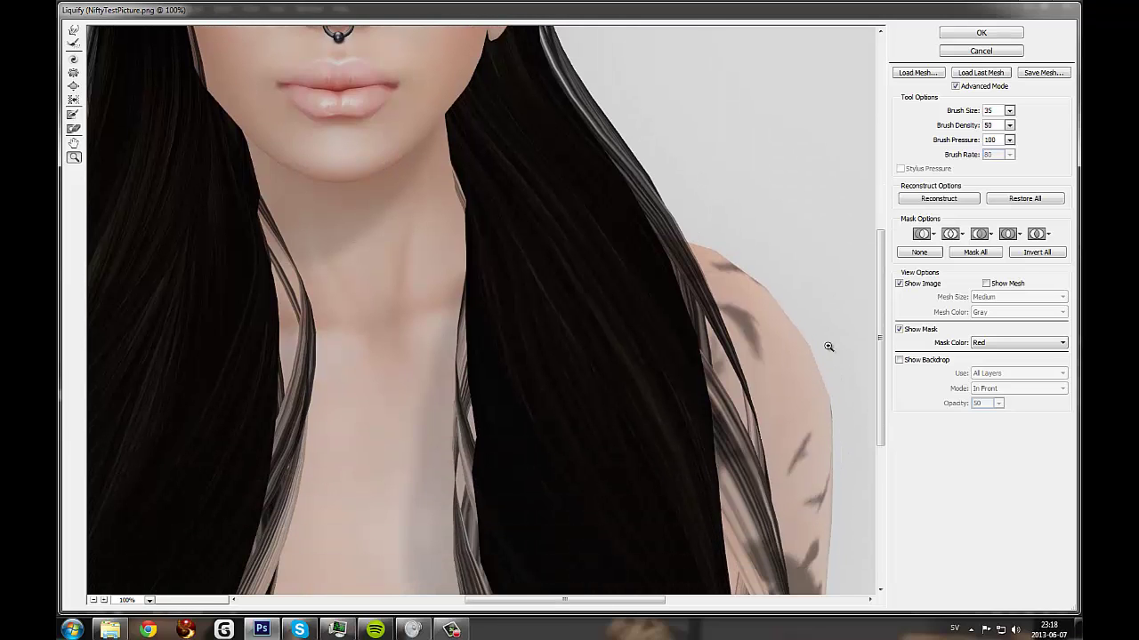
pyautogui.click(795, 271)
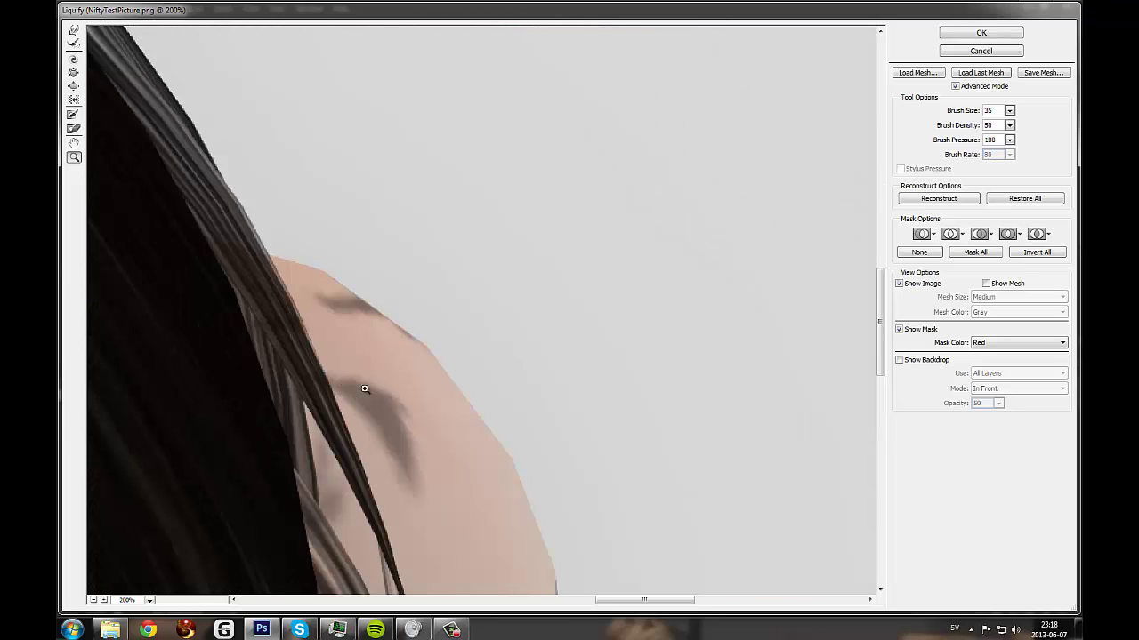
pyautogui.click(297, 297)
pyautogui.scroll(-1, 666, 348)
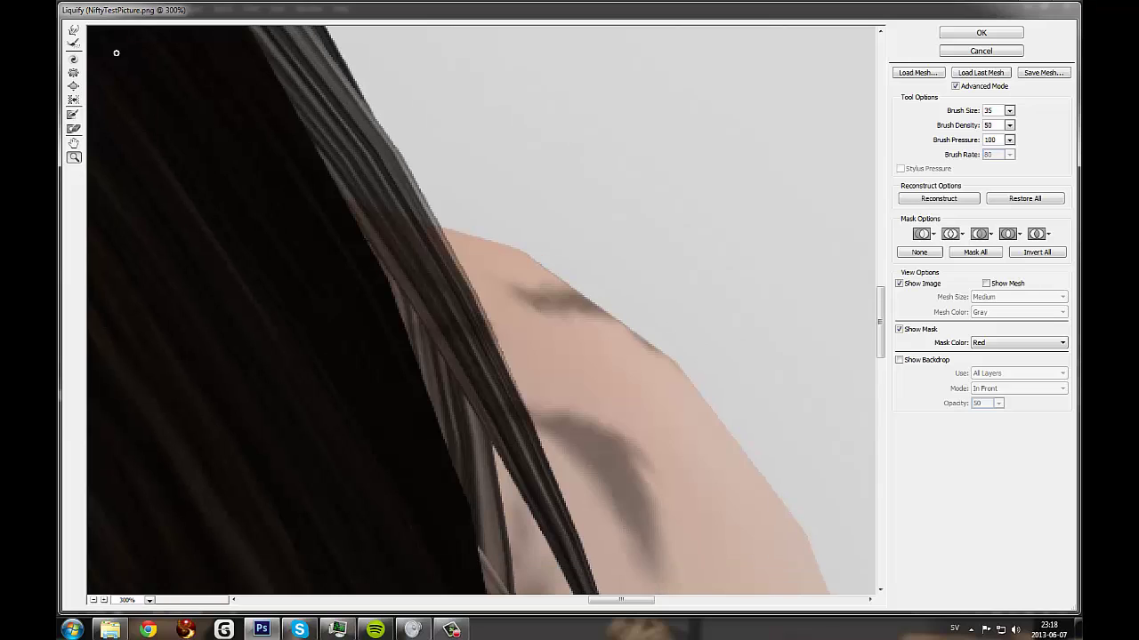
# Set the Forward Warp brush size to 55 and smooth the shoulder's angular edge.
pyautogui.click(74, 32)
pyautogui.click(996, 110)
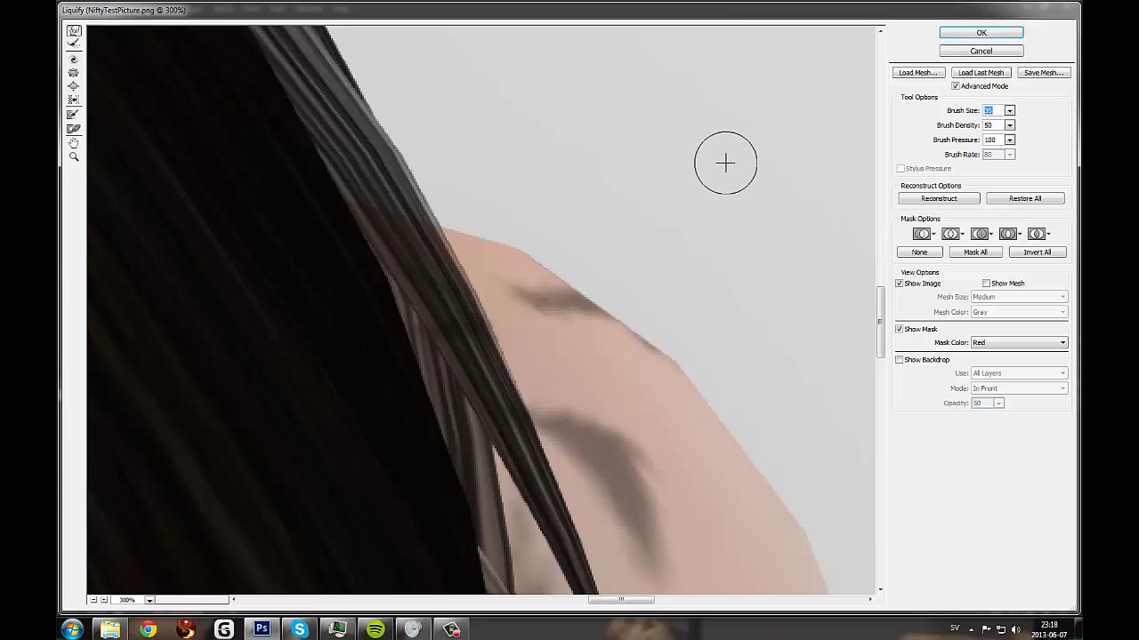
pyautogui.write('55')
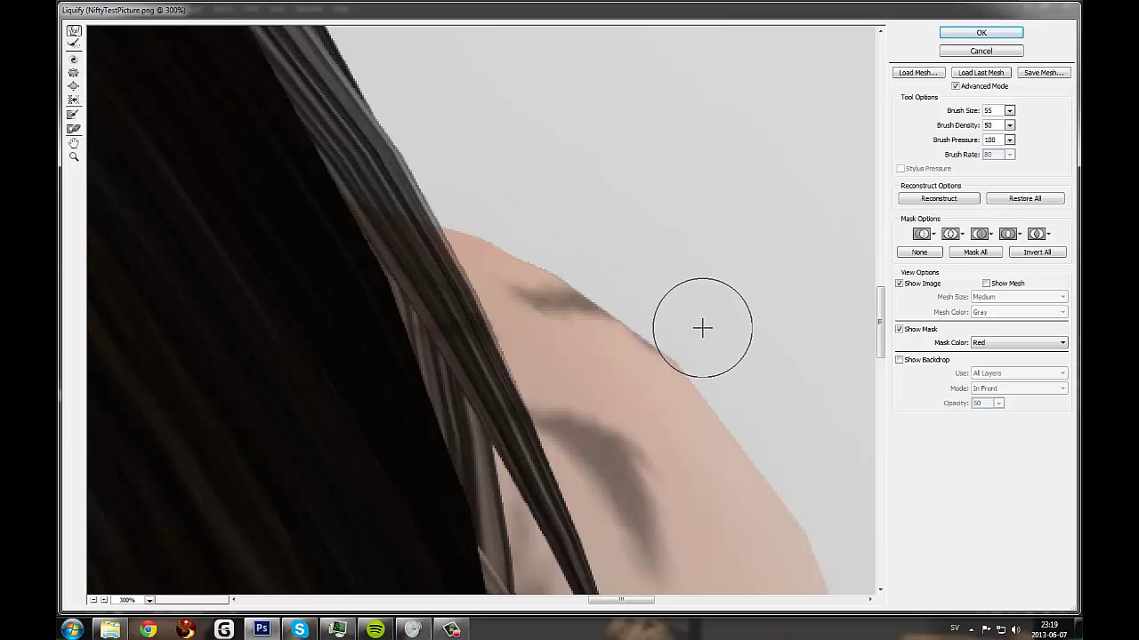
pyautogui.scroll(-3, 818, 382)
pyautogui.moveTo(650, 607); pyautogui.dragTo(673, 607)
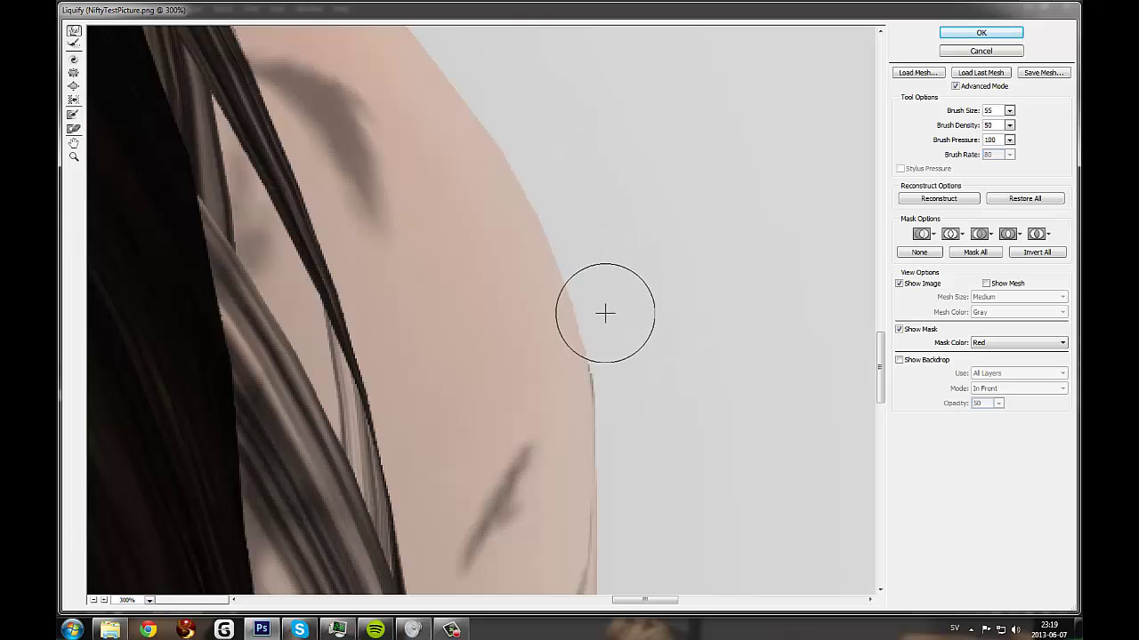
# Fit the image in view, then zoom back in until the face is at 100%.
pyautogui.click(74, 157)
pyautogui.rightClick(308, 156)
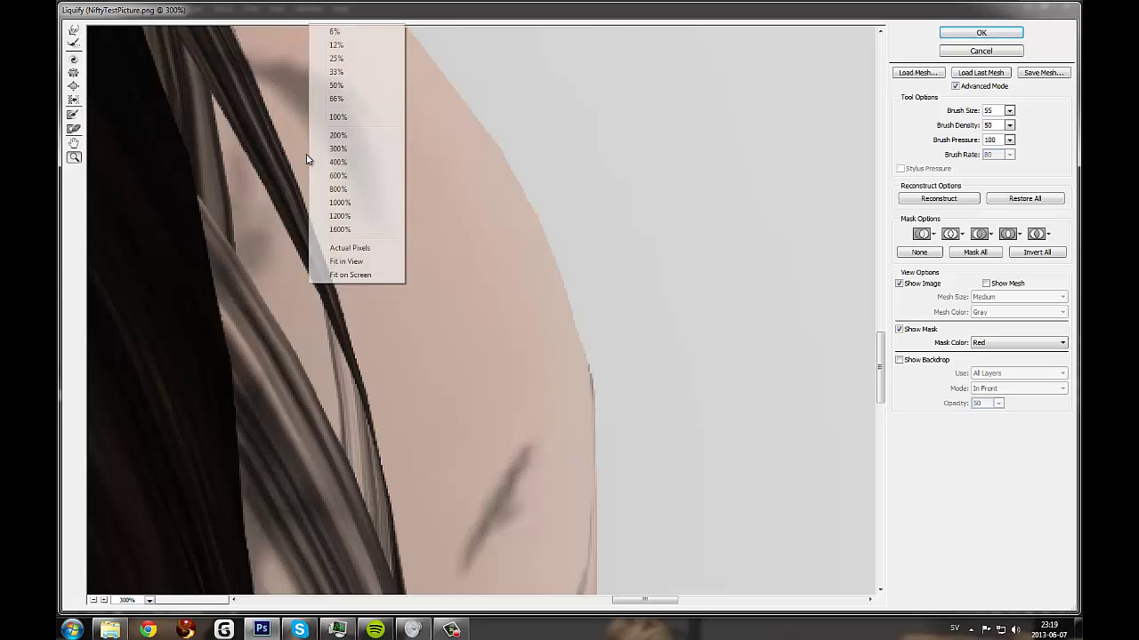
pyautogui.click(360, 262)
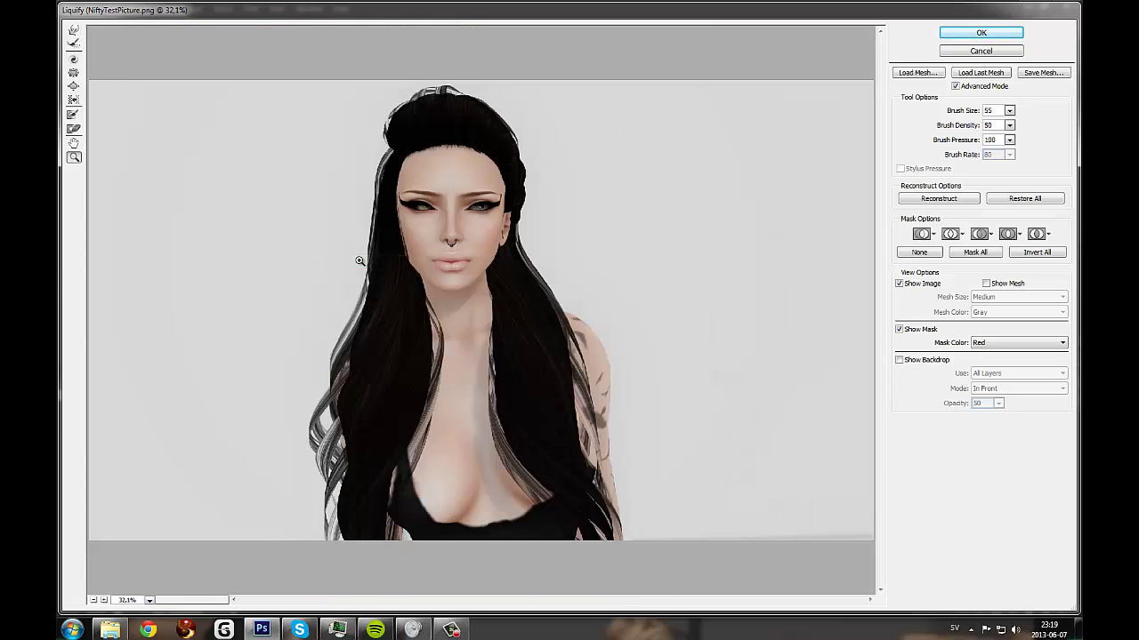
pyautogui.click(463, 318)
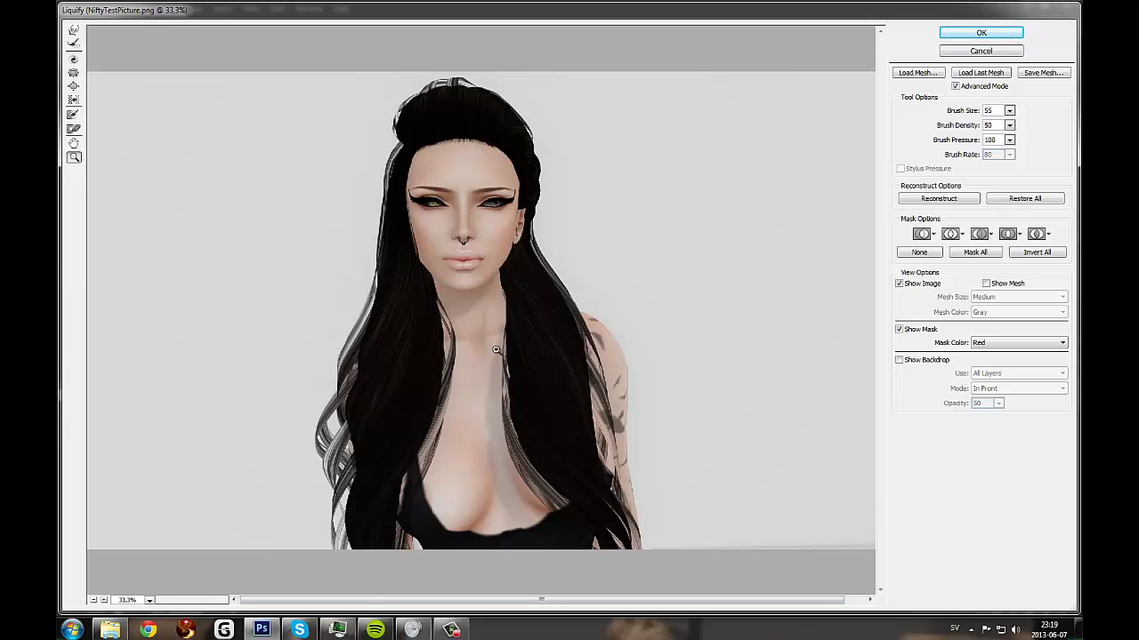
pyautogui.click(460, 209)
pyautogui.click(460, 210)
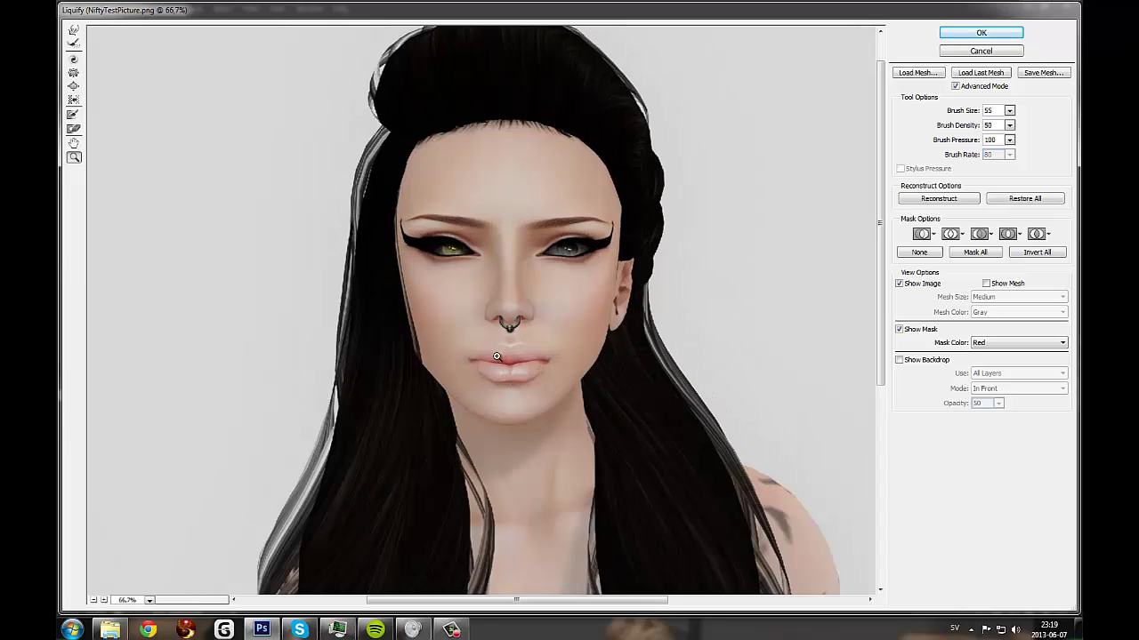
pyautogui.scroll(-1, 547, 457)
pyautogui.click(530, 328)
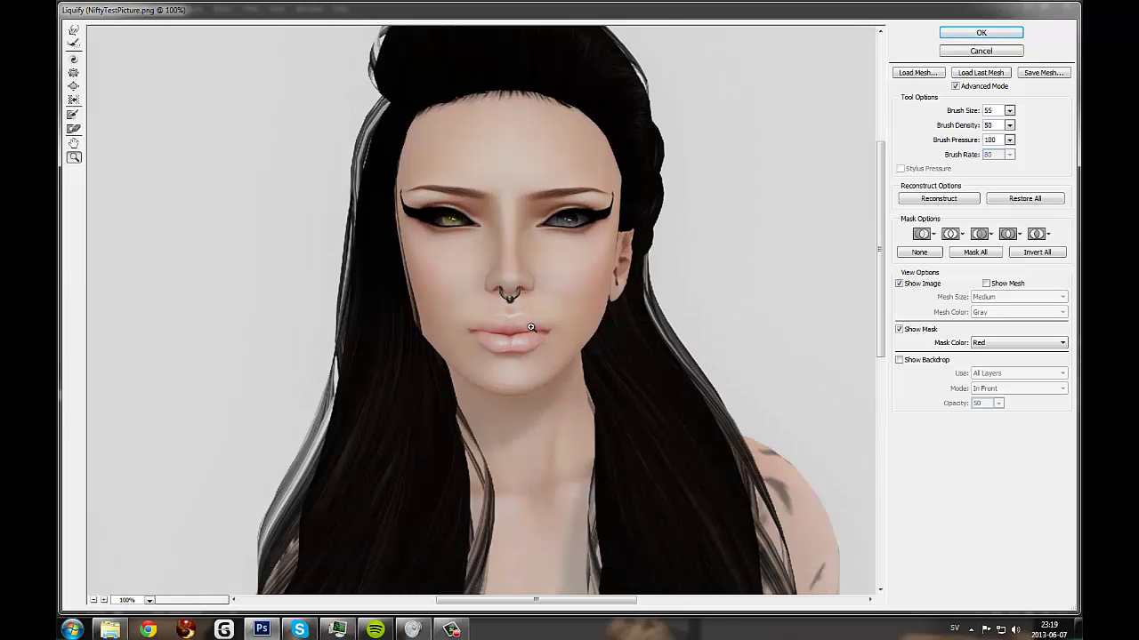
pyautogui.scroll(2, 479, 351)
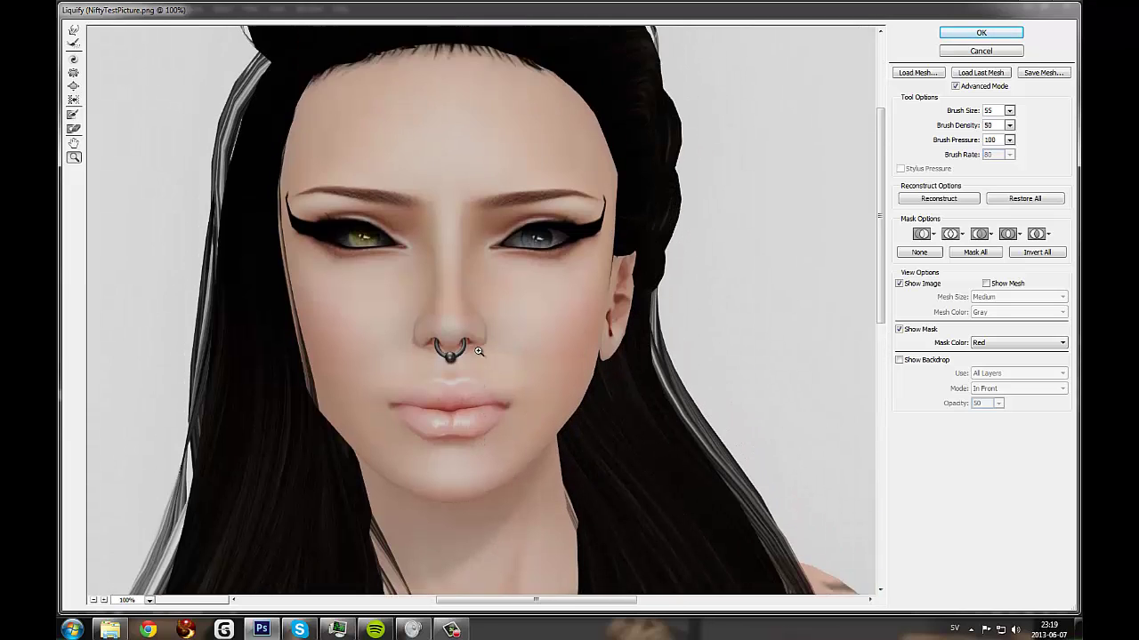
# Zoom in on the ear and shorten the earlobe with a size 25 Forward Warp brush.
pyautogui.click(611, 364)
pyautogui.click(487, 318)
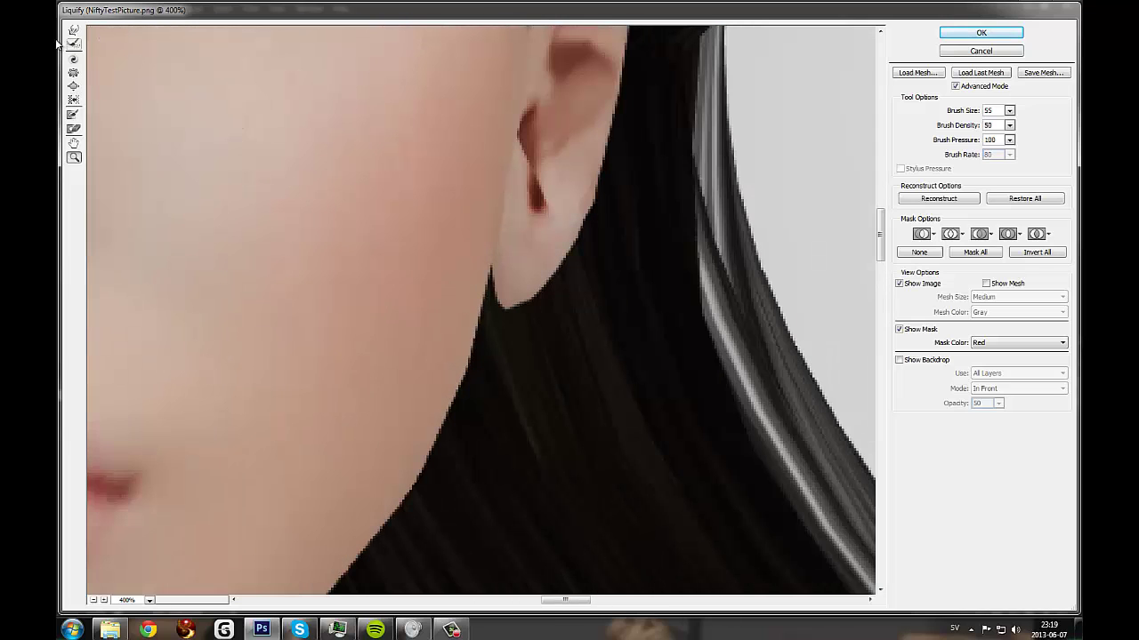
pyautogui.click(73, 32)
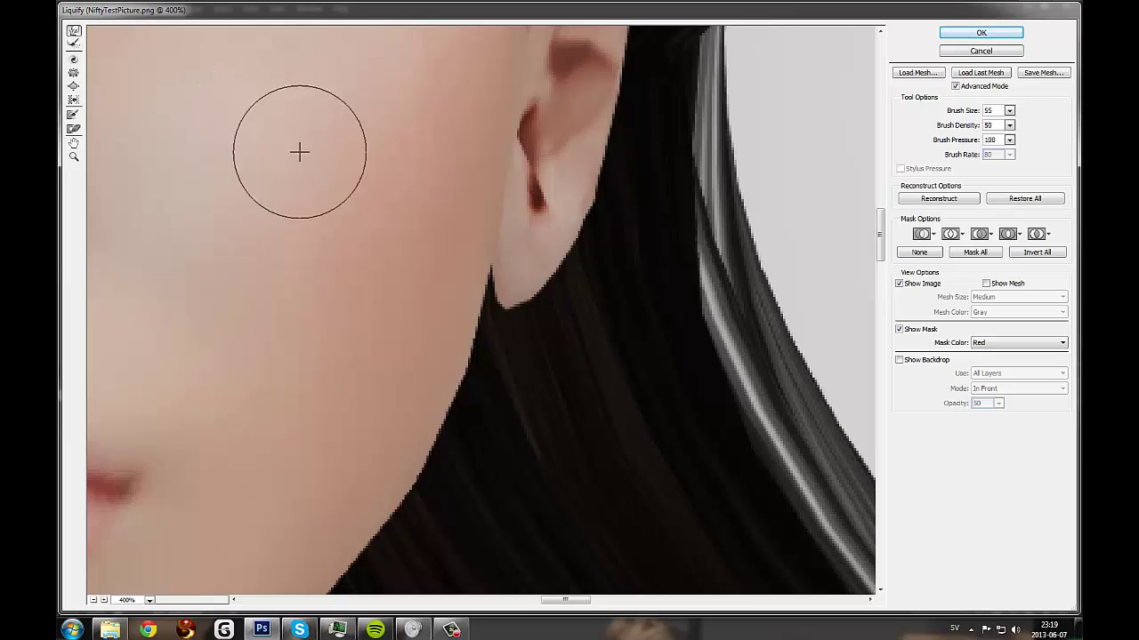
pyautogui.doubleClick(989, 110)
pyautogui.write('25')
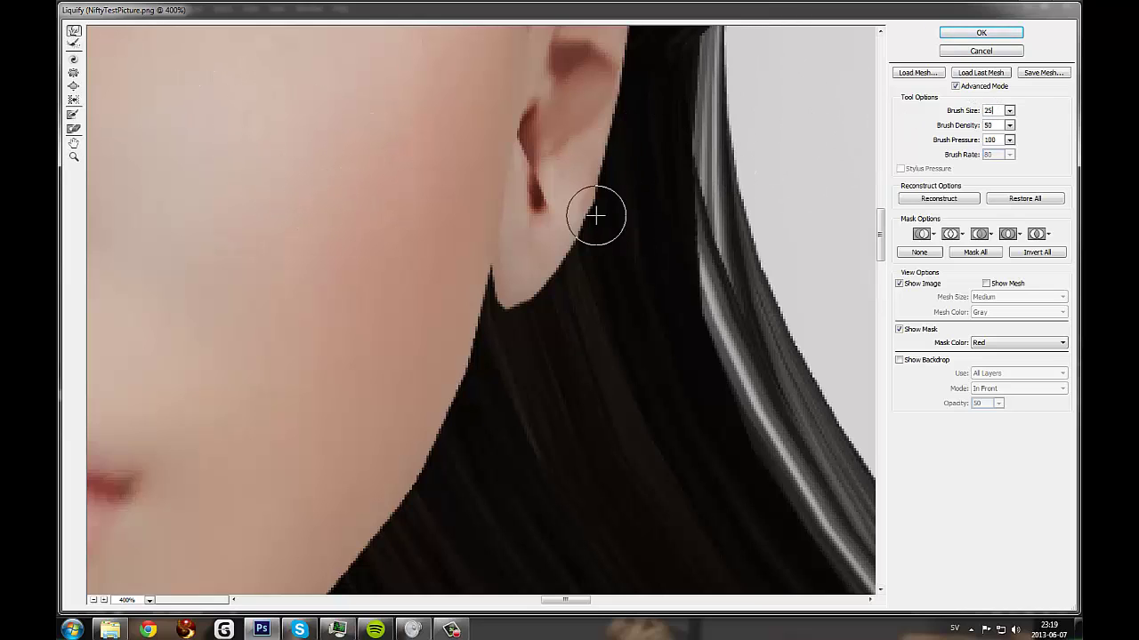
pyautogui.moveTo(596, 214); pyautogui.dragTo(516, 300)
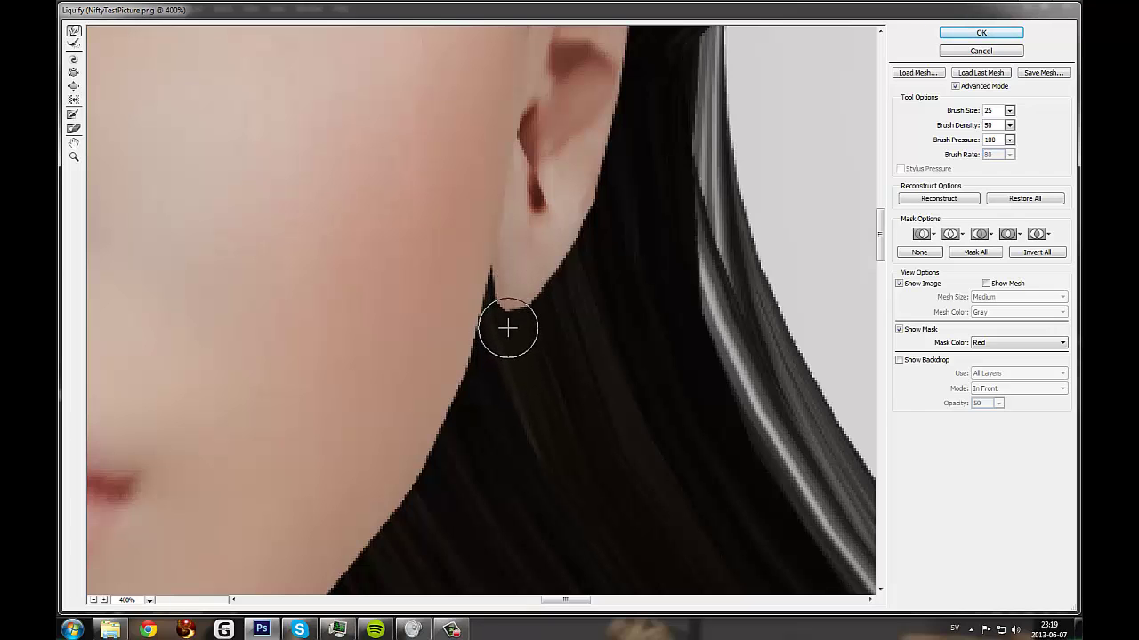
# Nudge the hair edge beside the temple inward.
pyautogui.scroll(12, 505, 342)
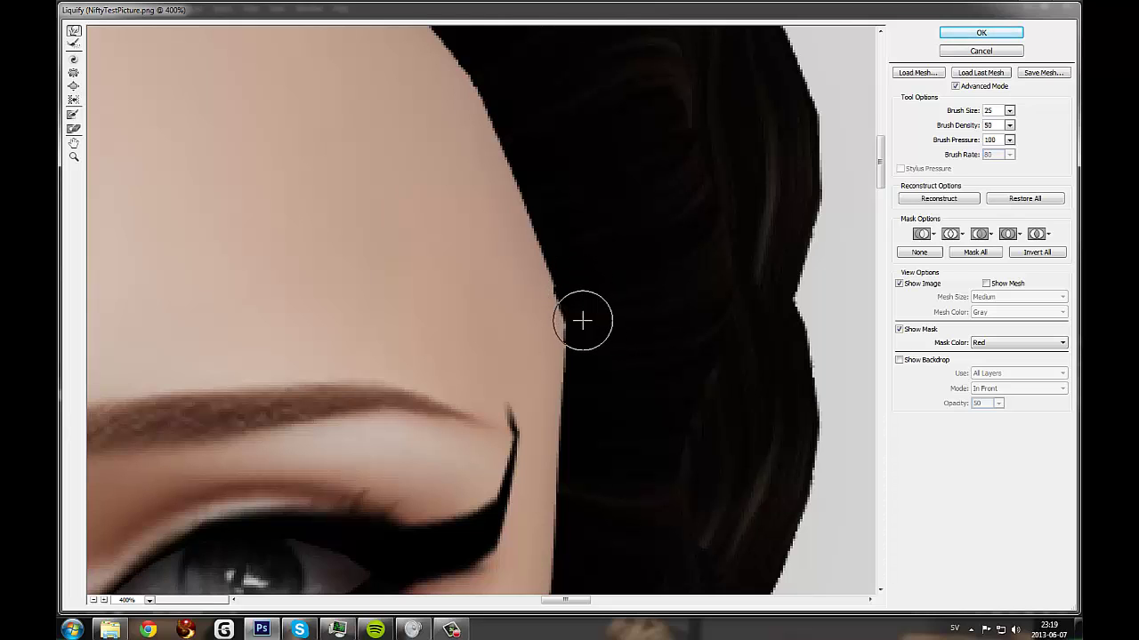
pyautogui.scroll(3, 582, 320)
pyautogui.moveTo(530, 257); pyautogui.dragTo(485, 219)
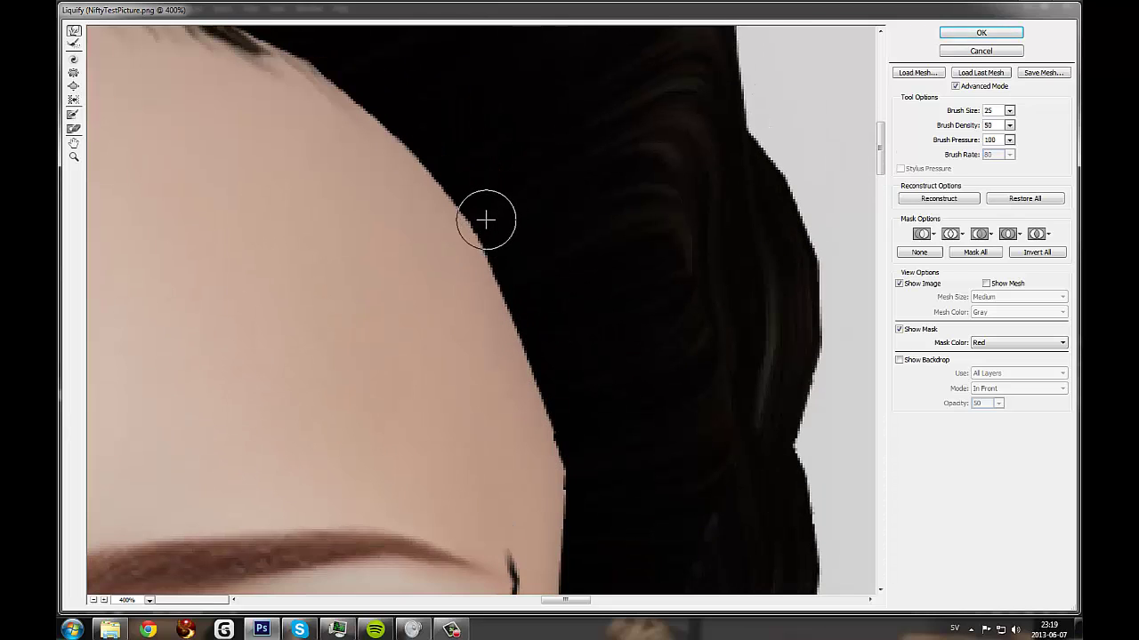
# Fit the whole face back in the Liquify preview.
pyautogui.click(74, 156)
pyautogui.rightClick(424, 107)
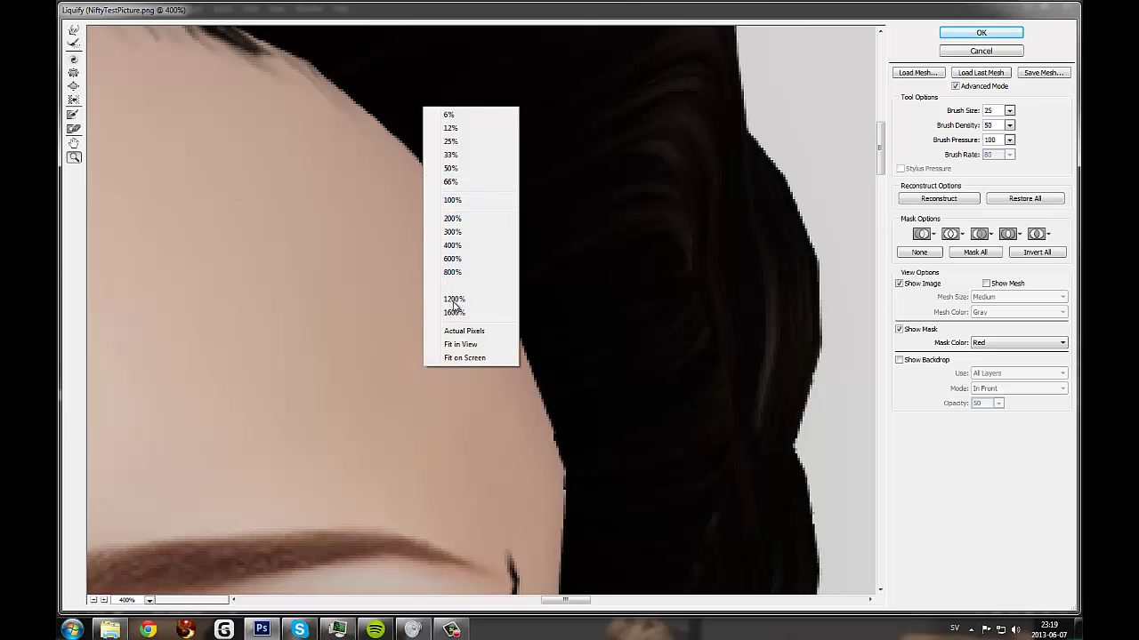
pyautogui.click(456, 345)
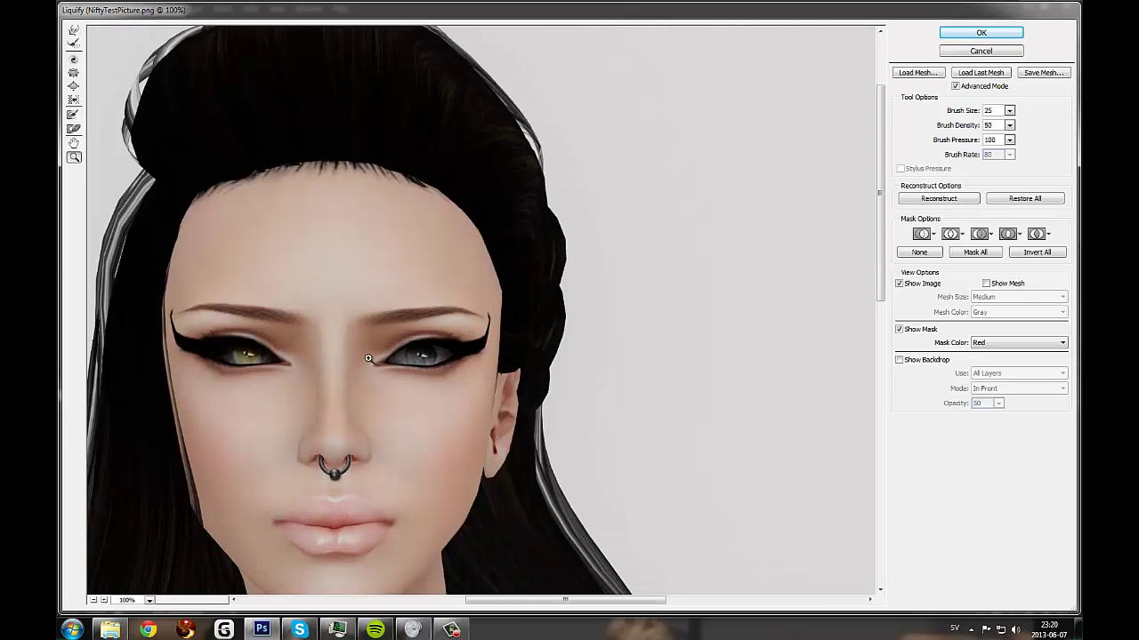
pyautogui.scroll(-3, 368, 359)
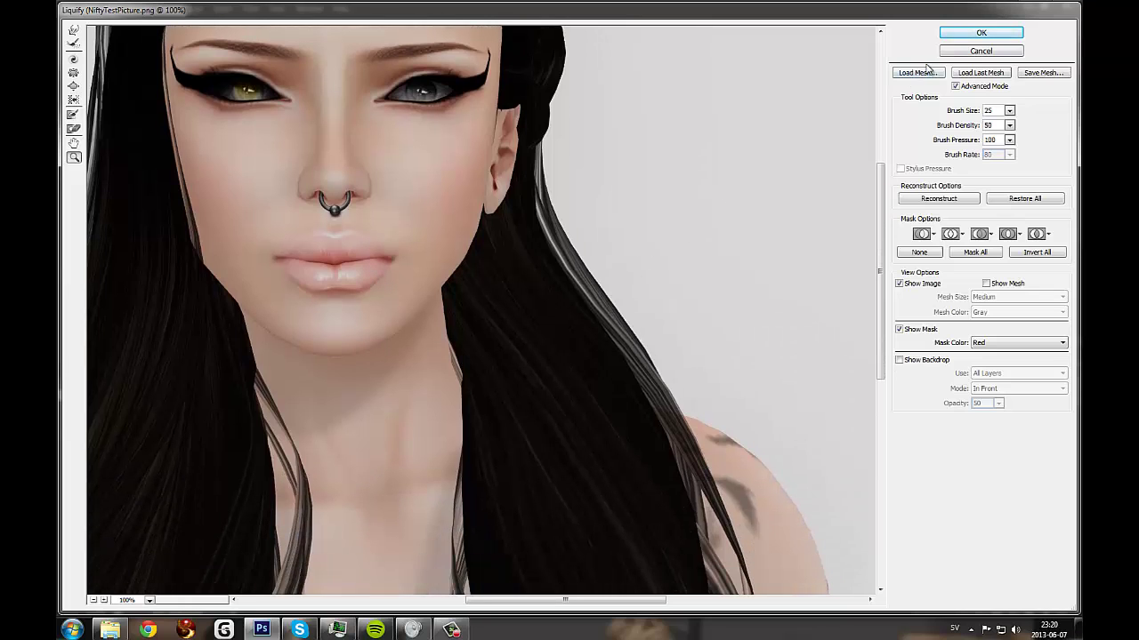
# Apply the Liquify edits to the Background copy layer and zoom to 66.7% on the face.
pyautogui.click(983, 33)
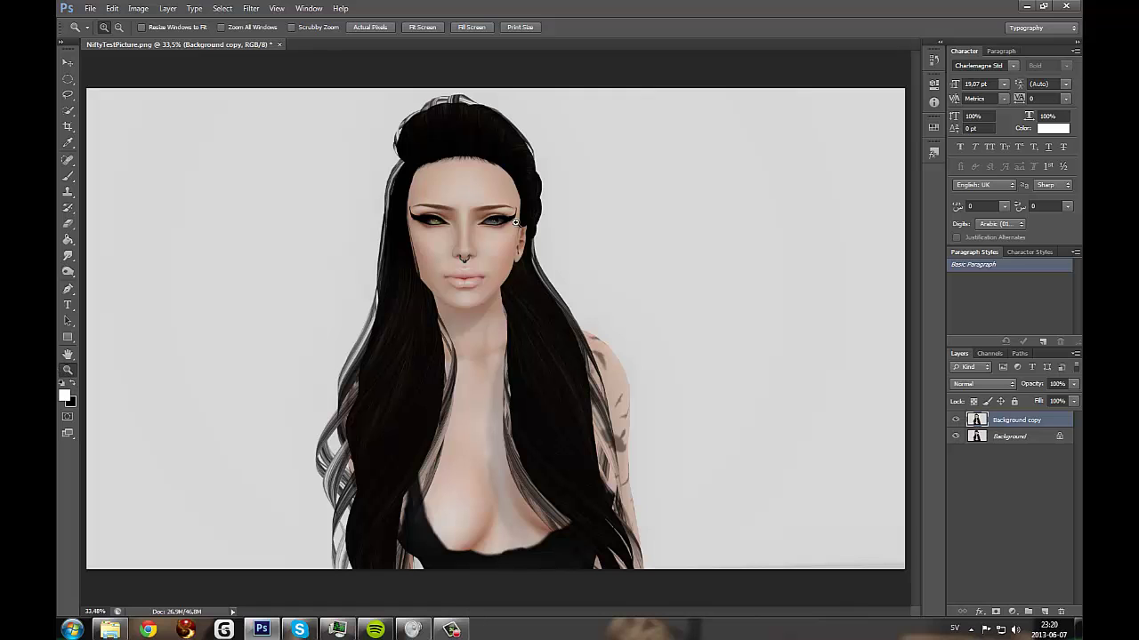
pyautogui.click(442, 252)
pyautogui.click(476, 260)
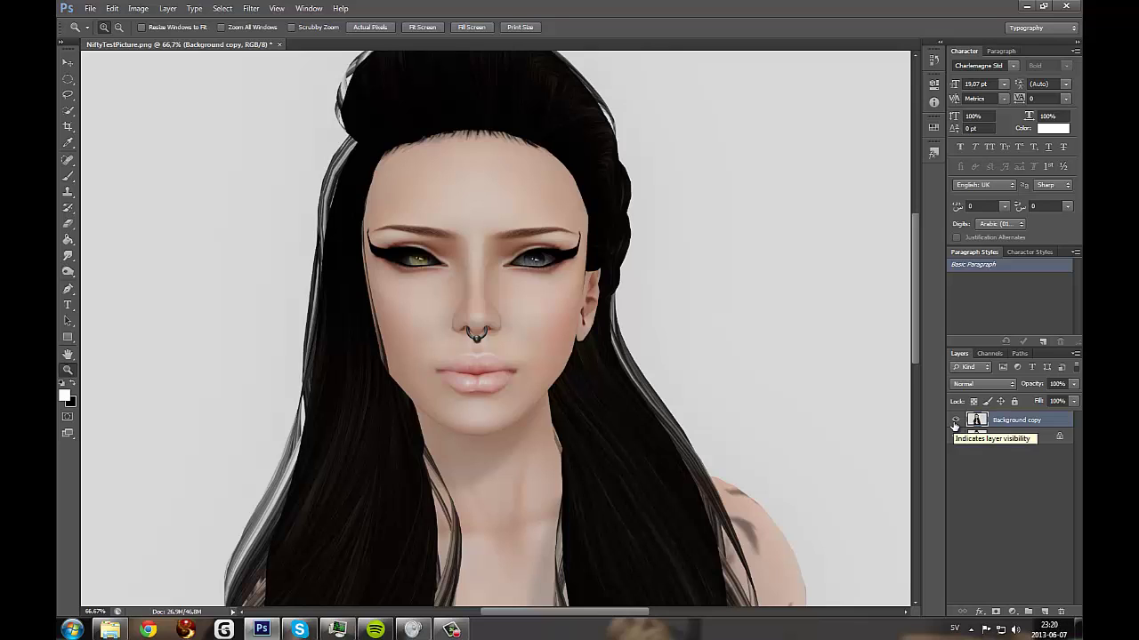
pyautogui.click(954, 422)
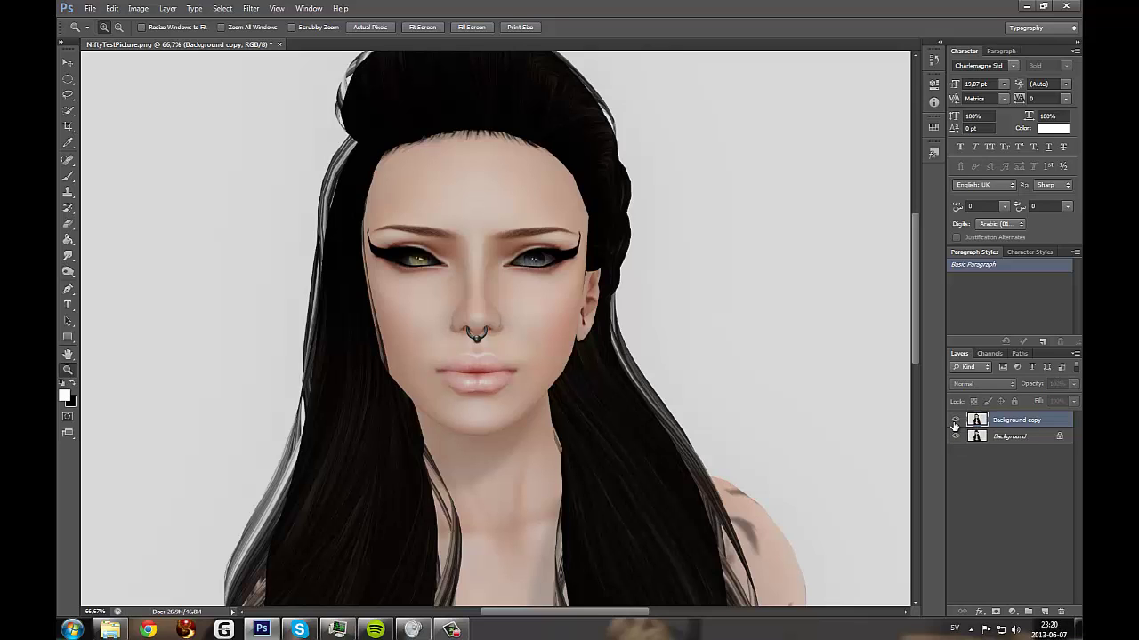
pyautogui.click(955, 421)
pyautogui.click(954, 421)
pyautogui.click(955, 422)
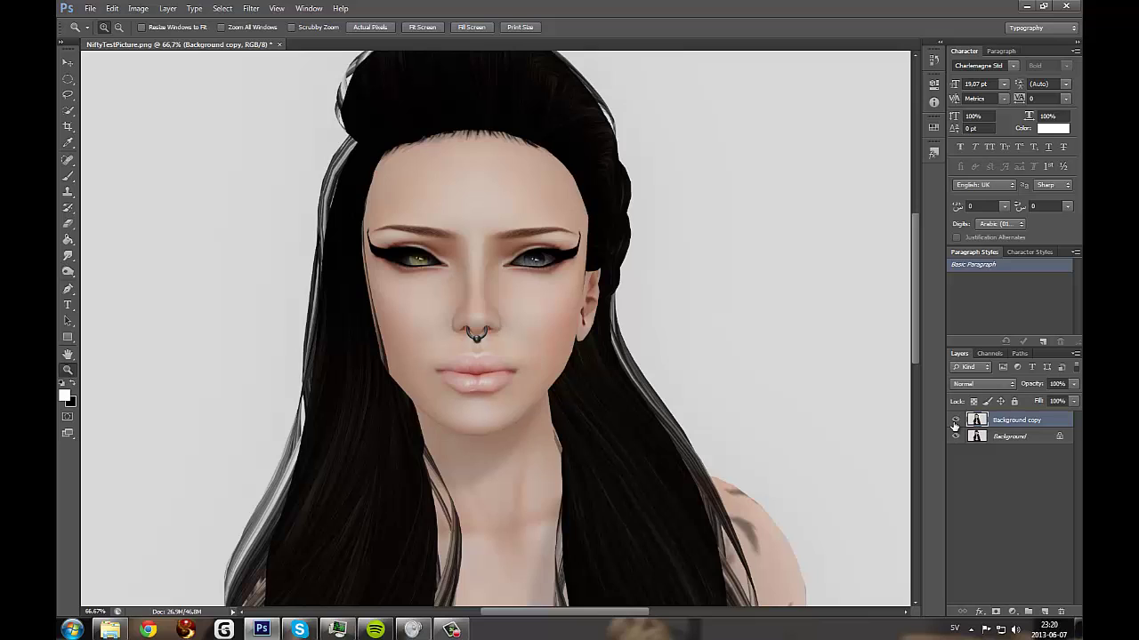